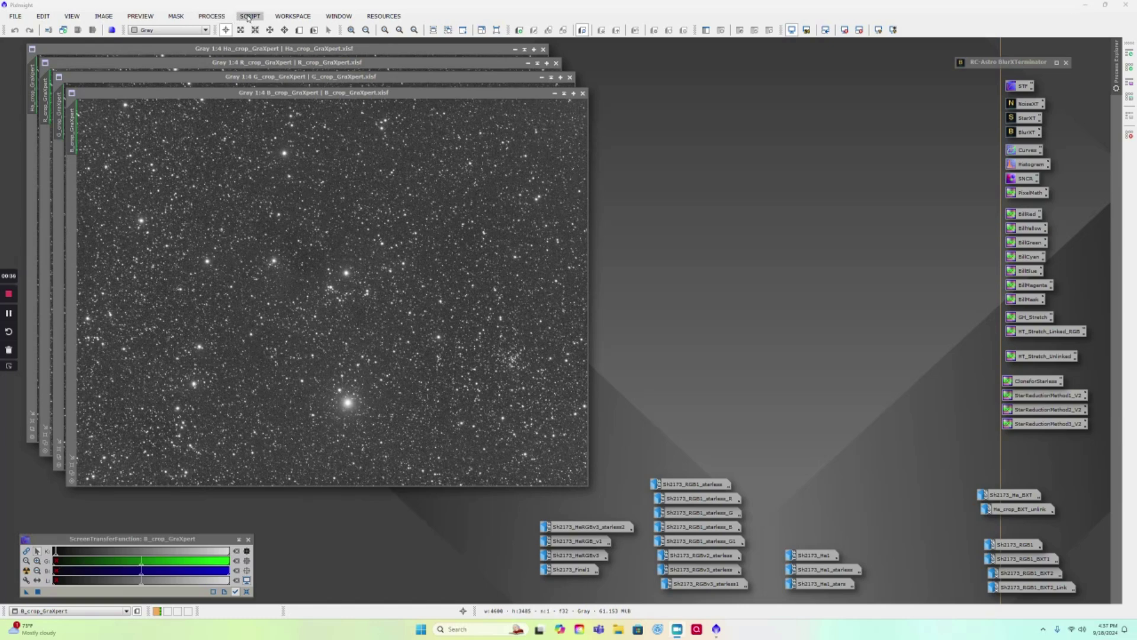
# Browse the Script menu for the available scripts
pyautogui.click(249, 17)
# Dismiss the Script menu unused and cycle the B, G and R crop windows to the front
pyautogui.moveTo(301, 153)
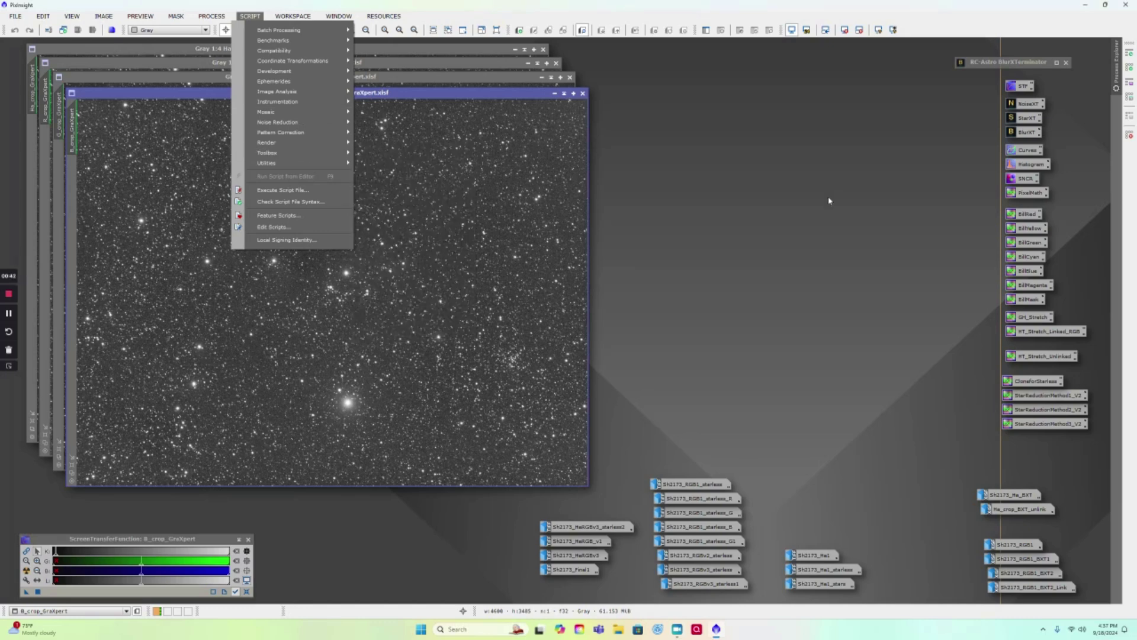
pyautogui.click(668, 72)
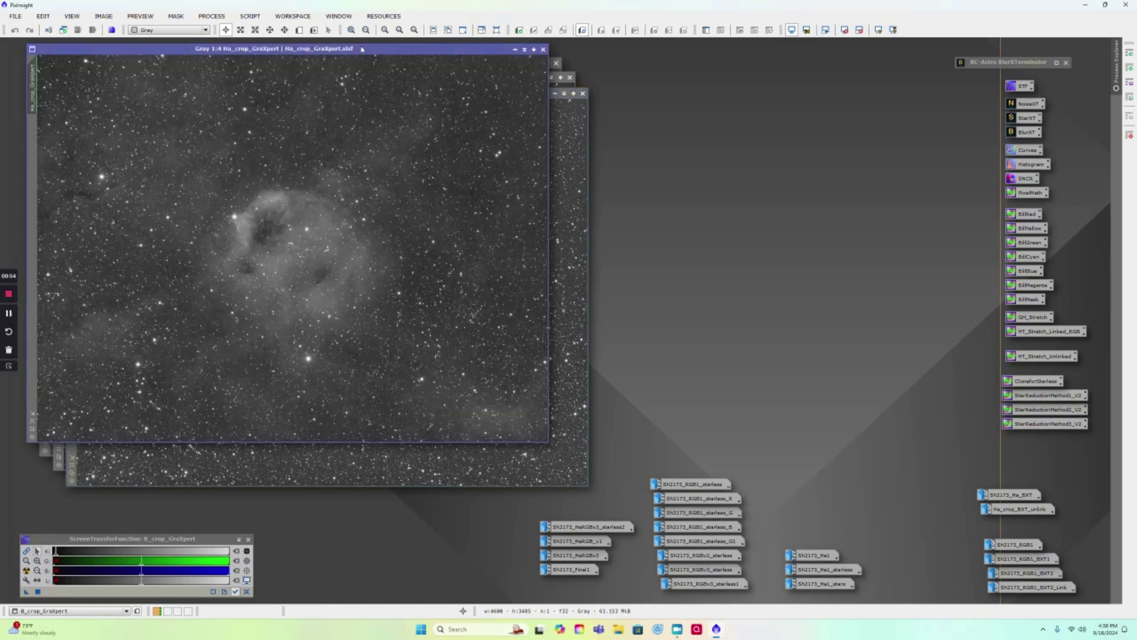
pyautogui.click(561, 111)
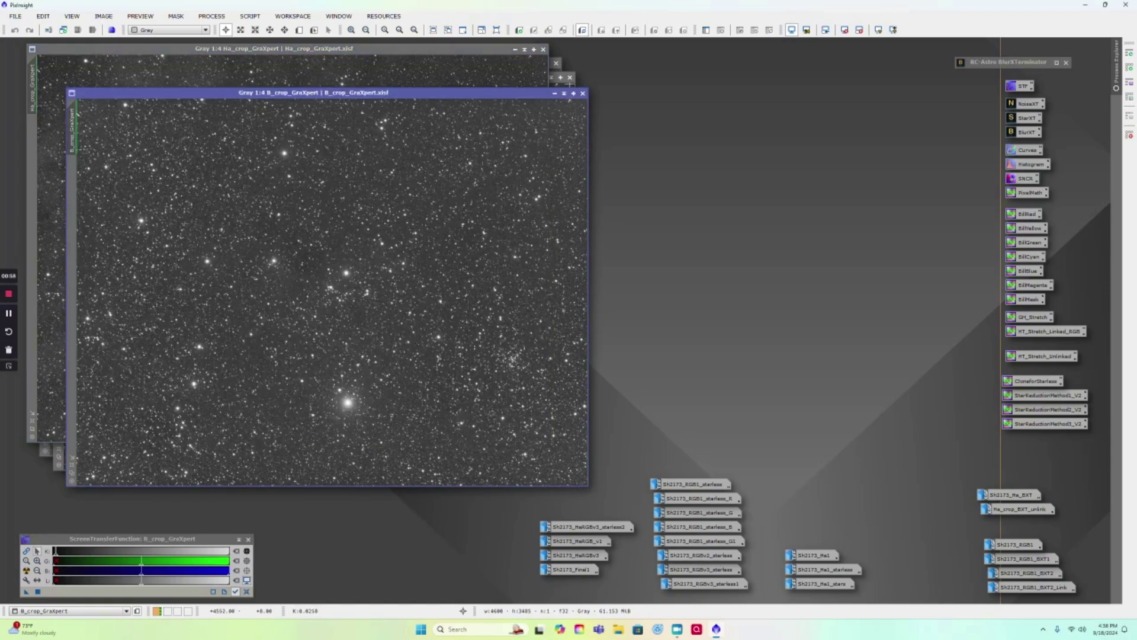
pyautogui.click(569, 85)
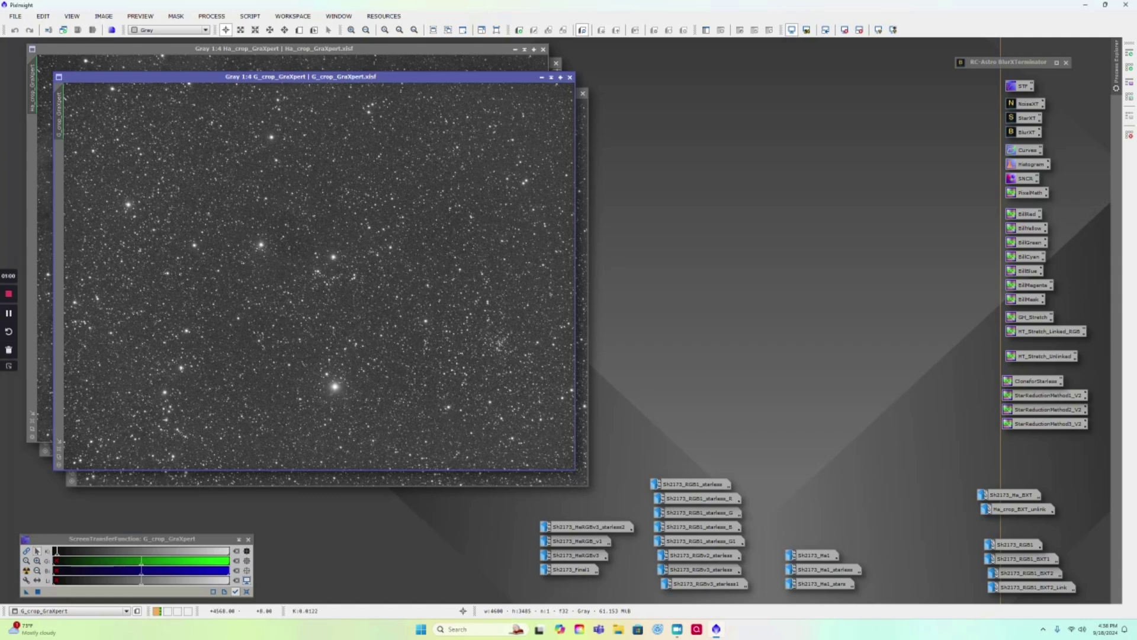
pyautogui.click(557, 71)
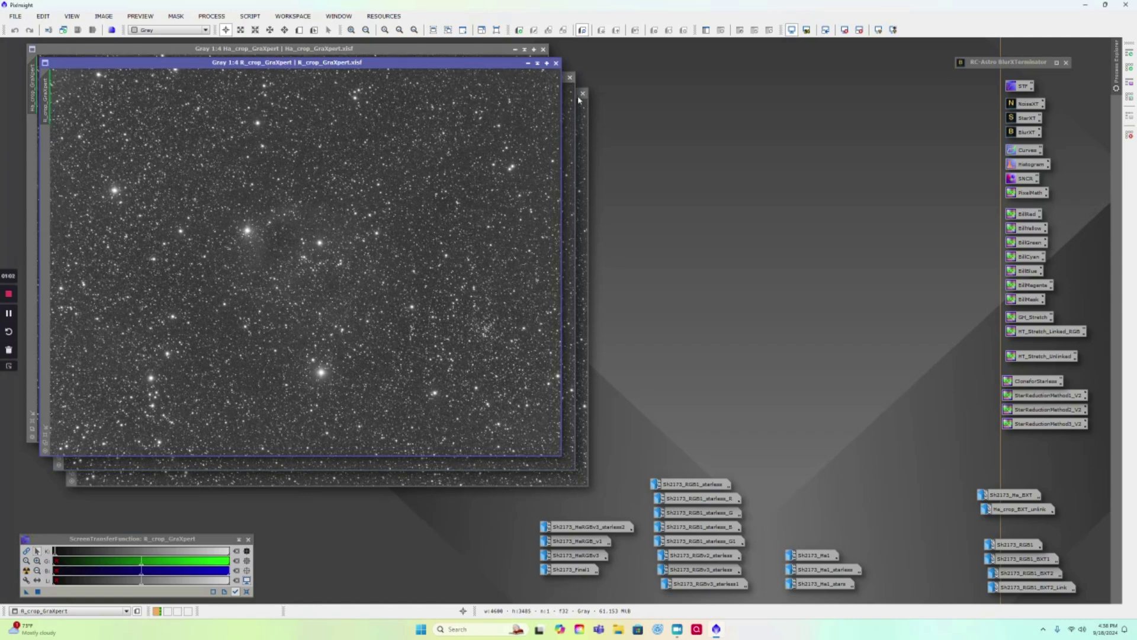
pyautogui.click(570, 93)
pyautogui.click(580, 120)
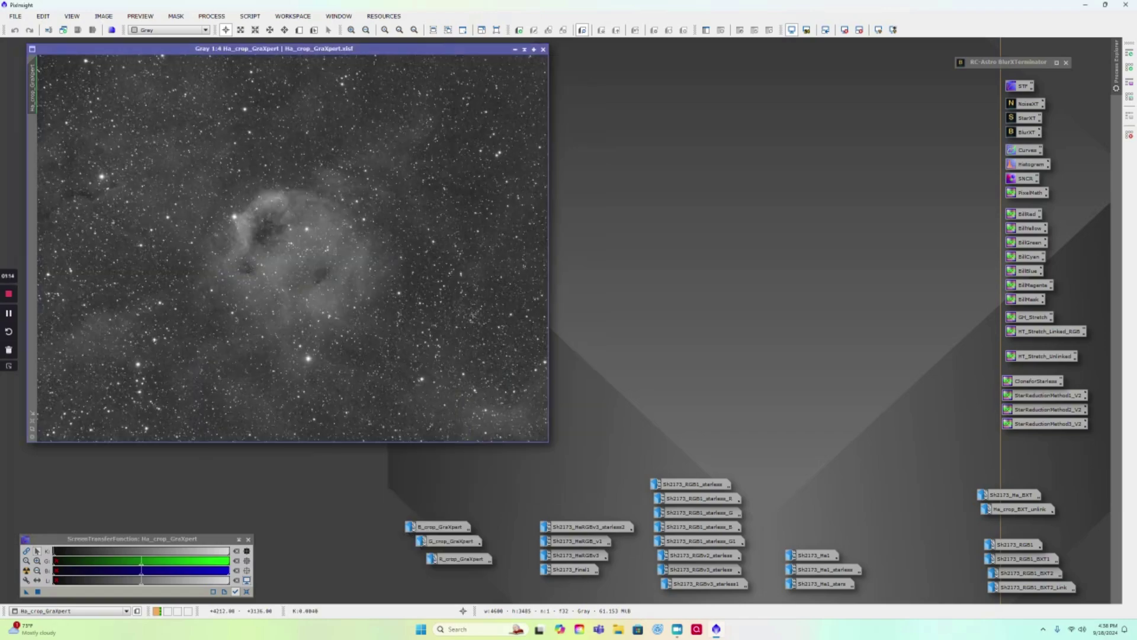
# Glance at Sh2173_RGB1 and re-iconify it, then expand BlurXTerminator and turn off Correct Only
pyautogui.doubleClick(1015, 544)
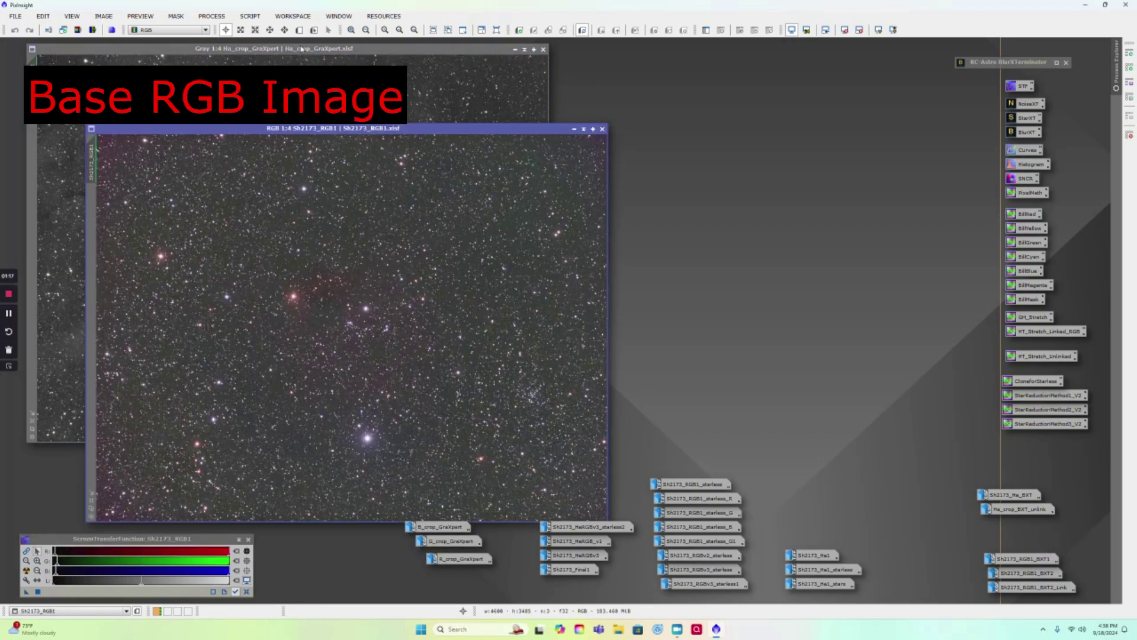
pyautogui.moveTo(433, 124); pyautogui.dragTo(433, 89)
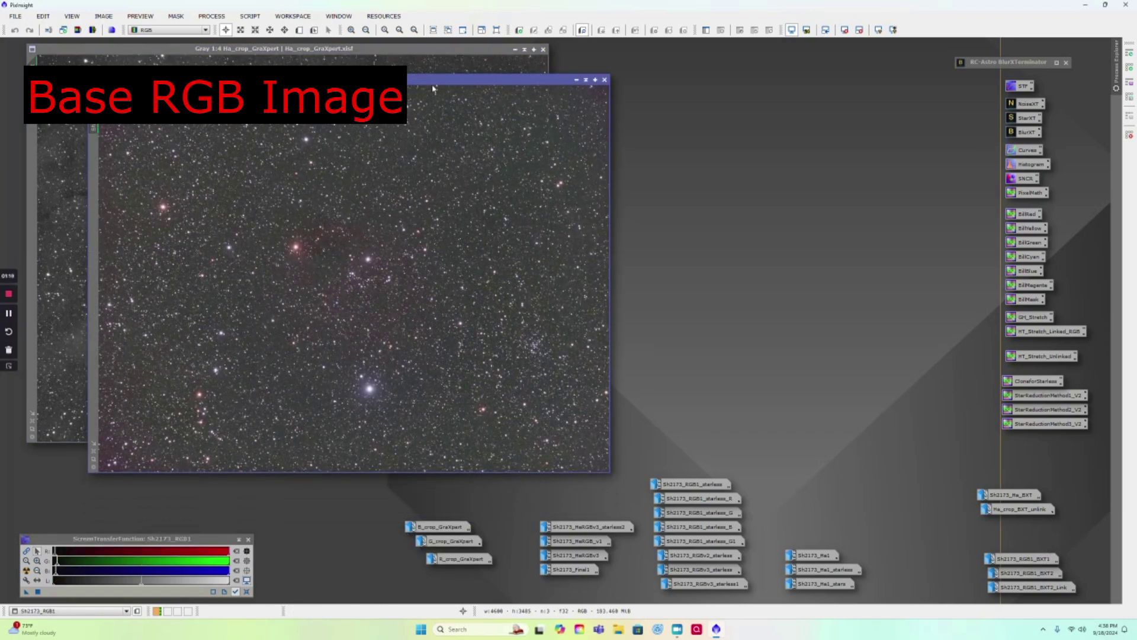
pyautogui.click(577, 80)
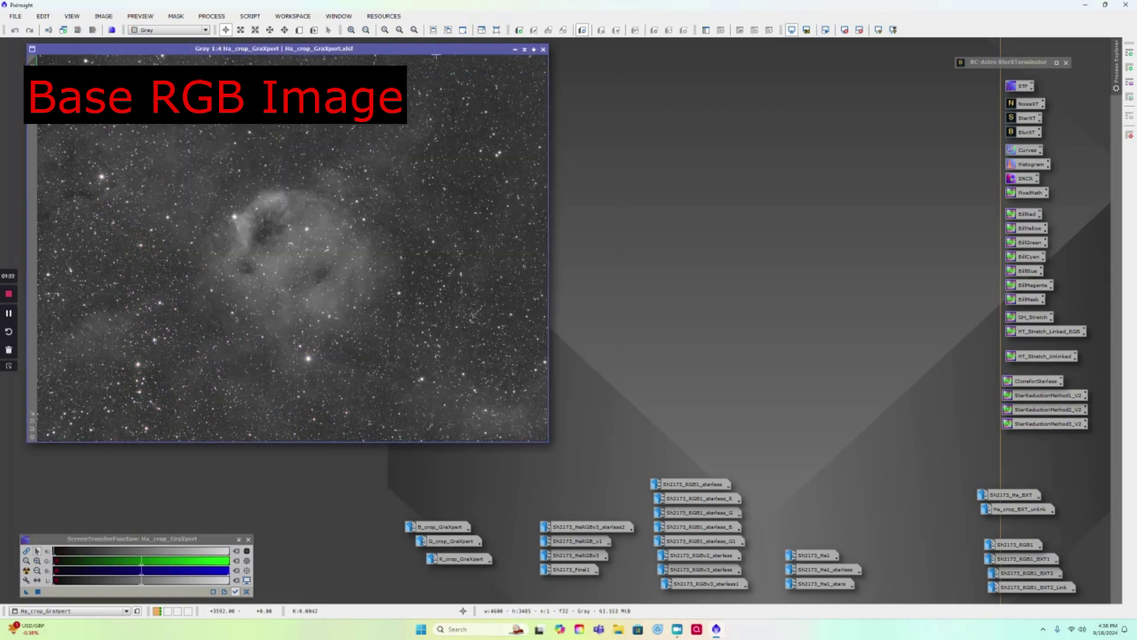
pyautogui.doubleClick(1023, 62)
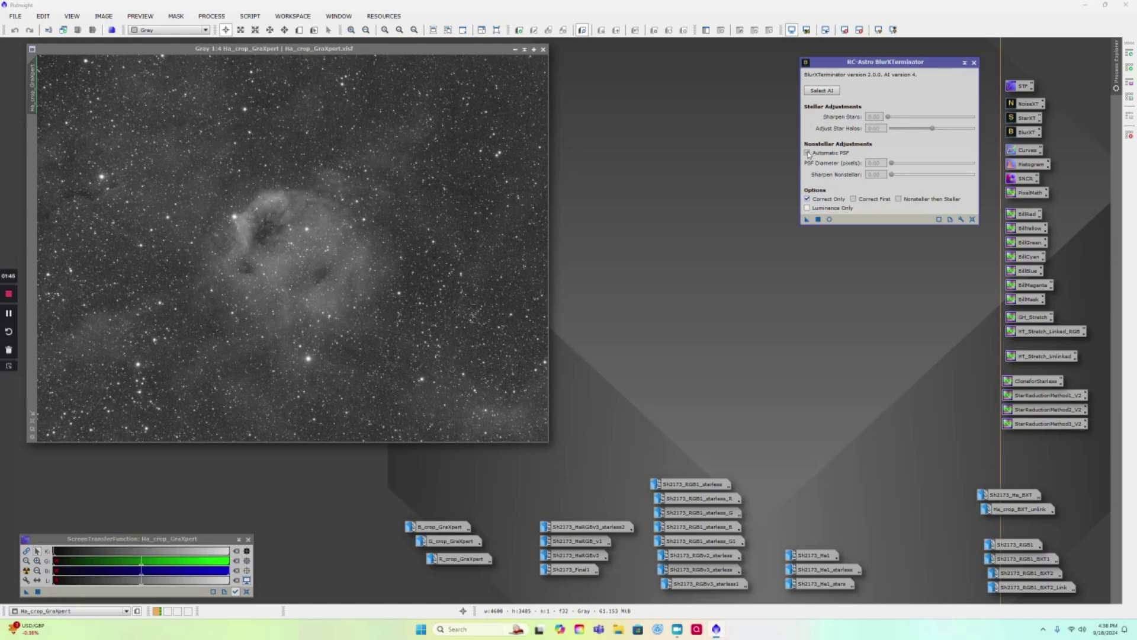
pyautogui.click(807, 199)
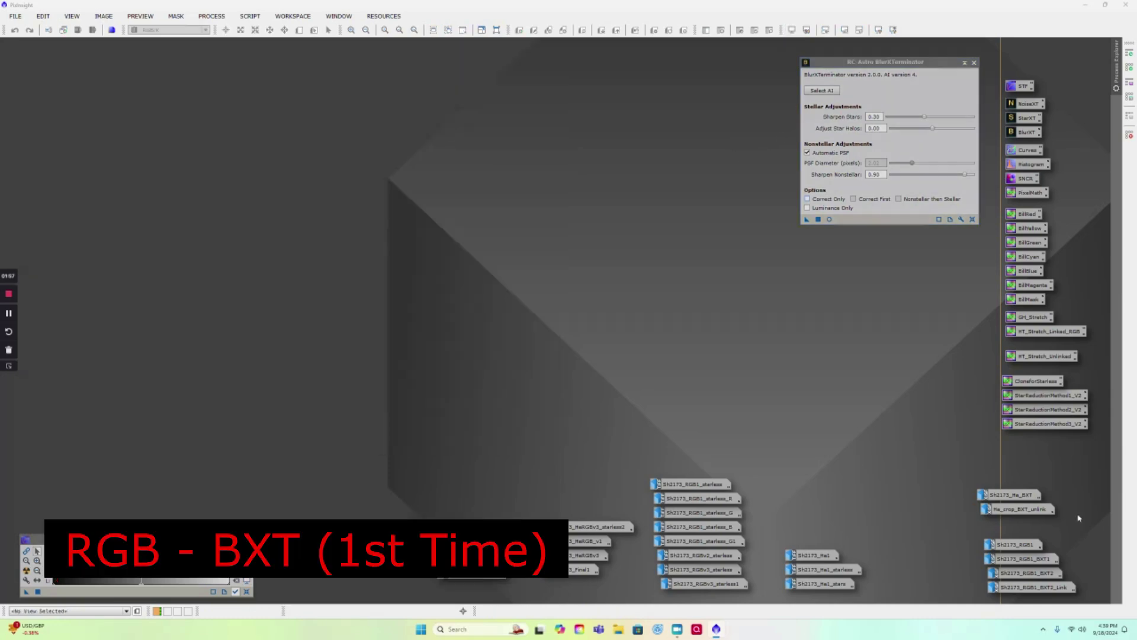
# Reopen Sh2173_RGB1 and switch BlurXTerminator back to Correct Only
pyautogui.doubleClick(1013, 544)
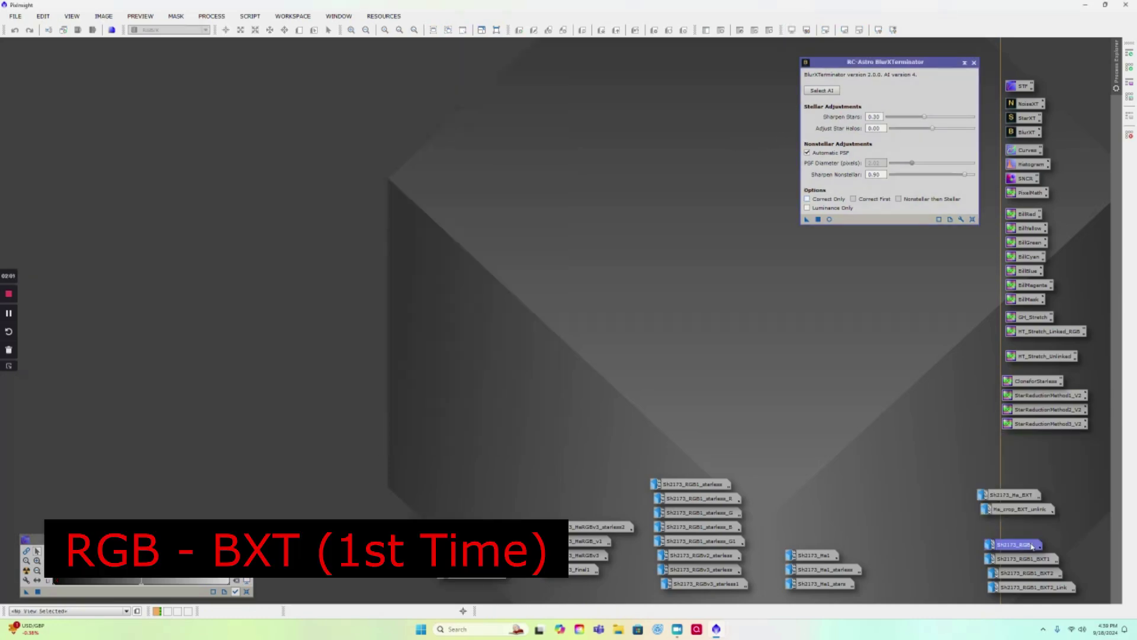
pyautogui.moveTo(433, 75); pyautogui.dragTo(396, 61)
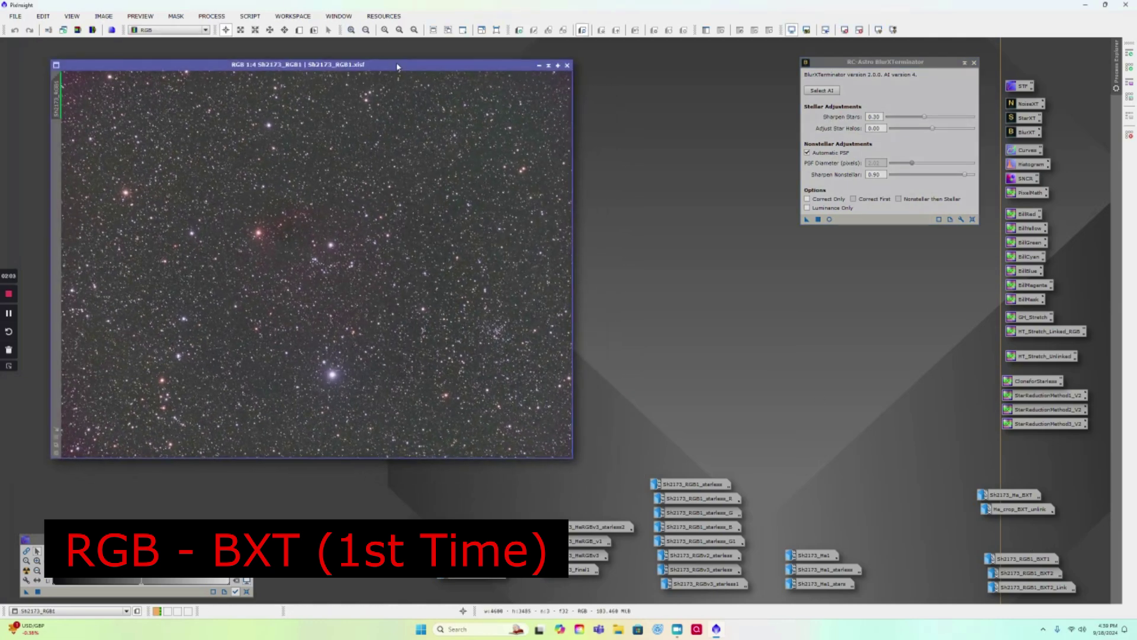
pyautogui.click(807, 199)
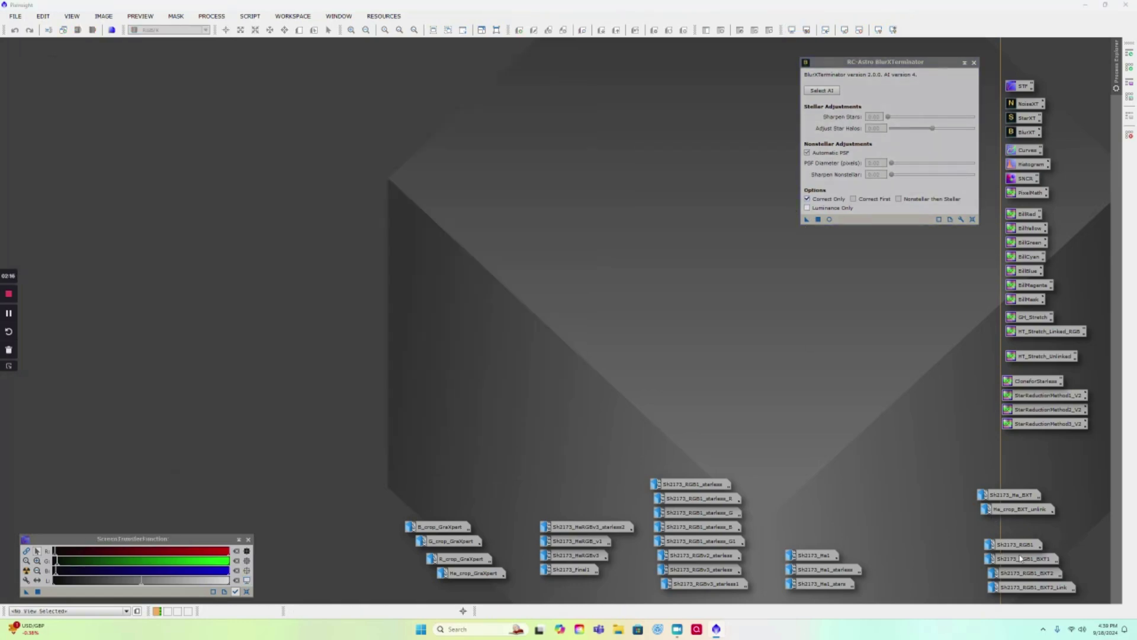
# Open the corrected Sh2173_RGB1_BXT1 image and inspect it close up
pyautogui.doubleClick(1020, 558)
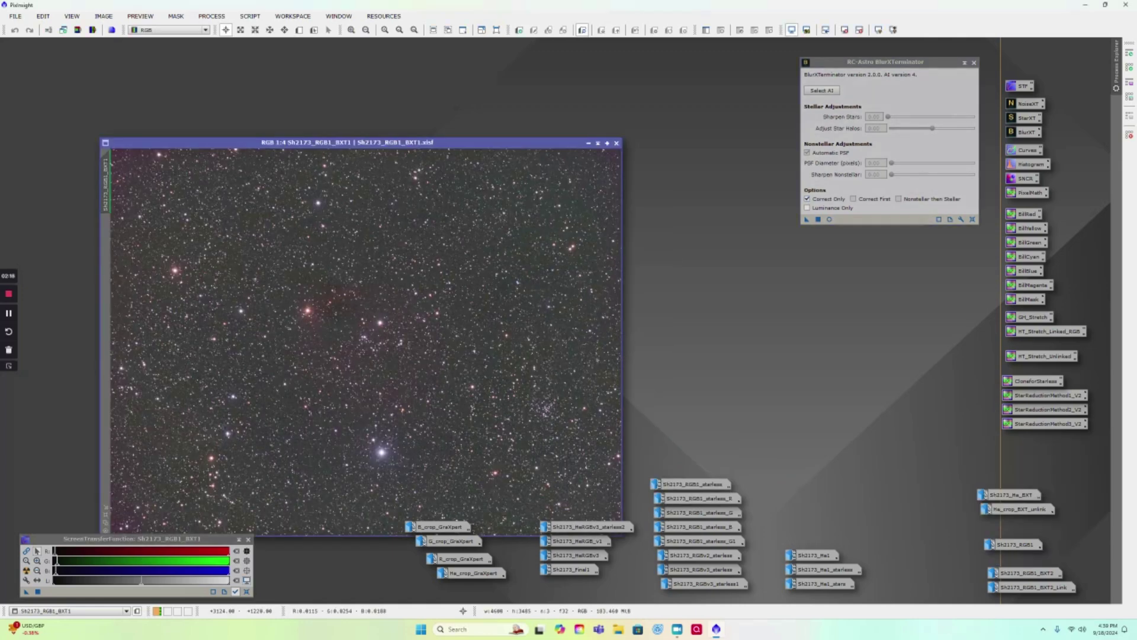
pyautogui.moveTo(380, 142); pyautogui.dragTo(325, 55)
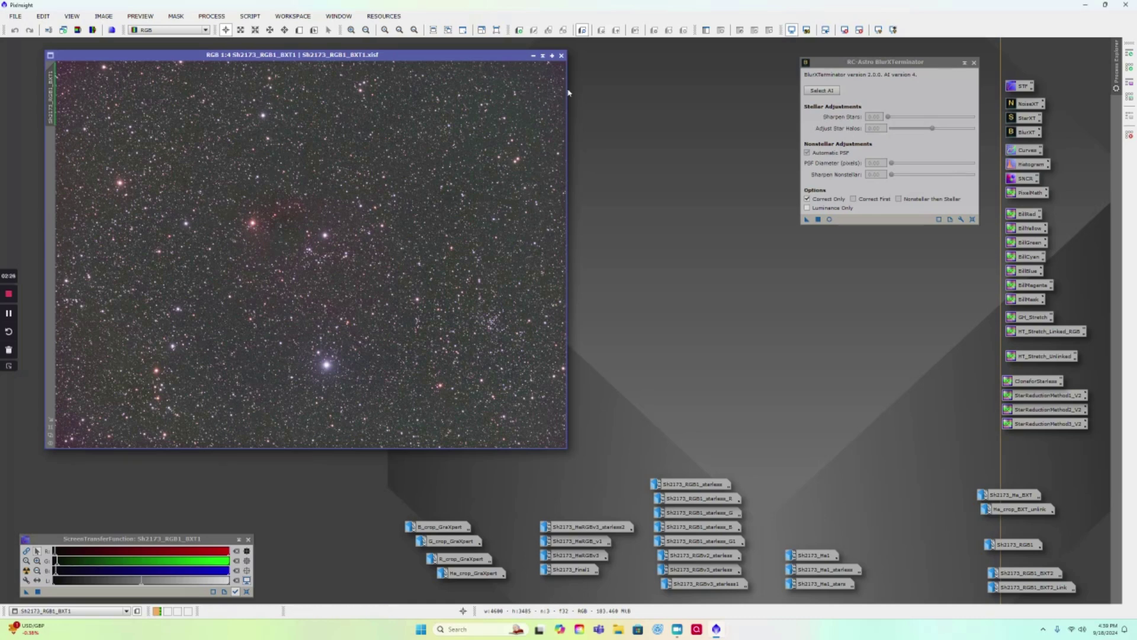
pyautogui.scroll(3, 502, 111)
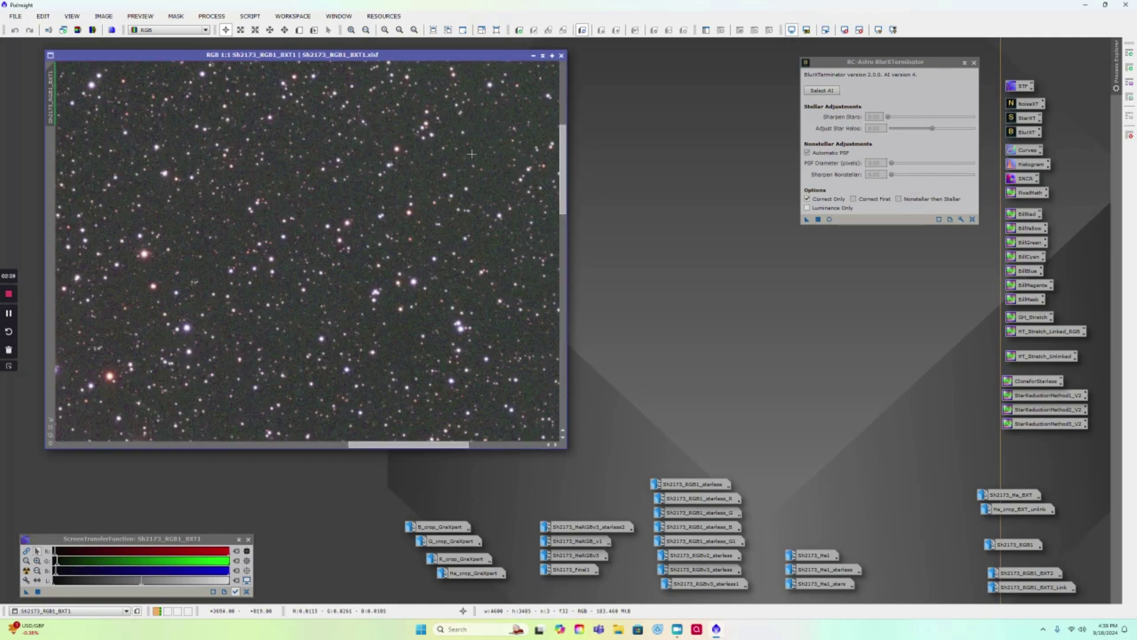
pyautogui.hscroll(3, 513, 222)
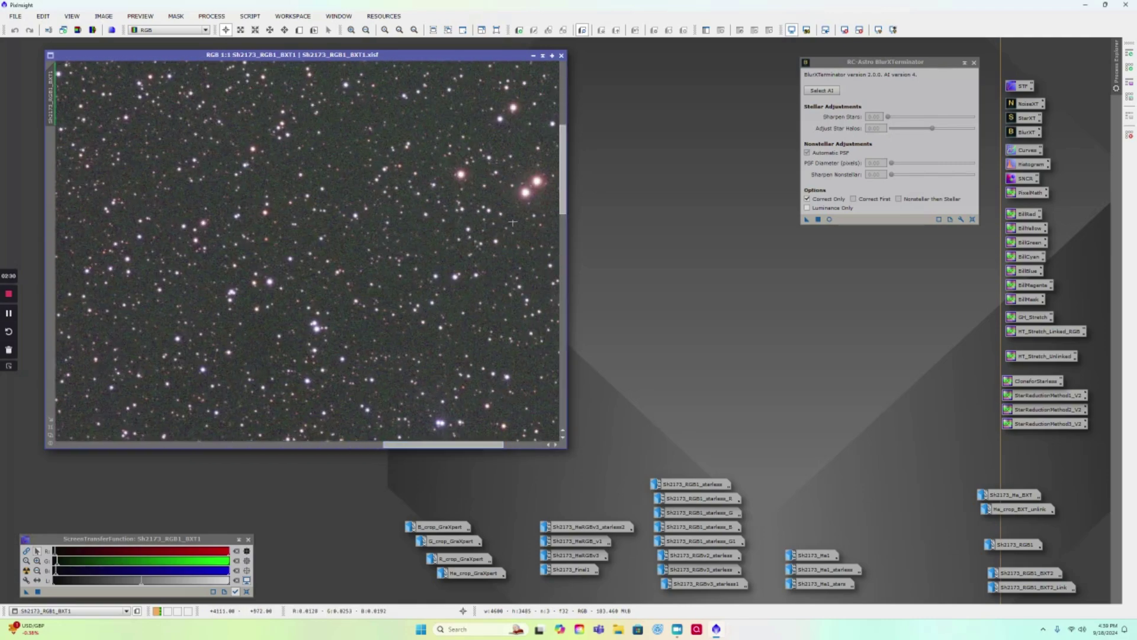
pyautogui.scroll(3, 513, 222)
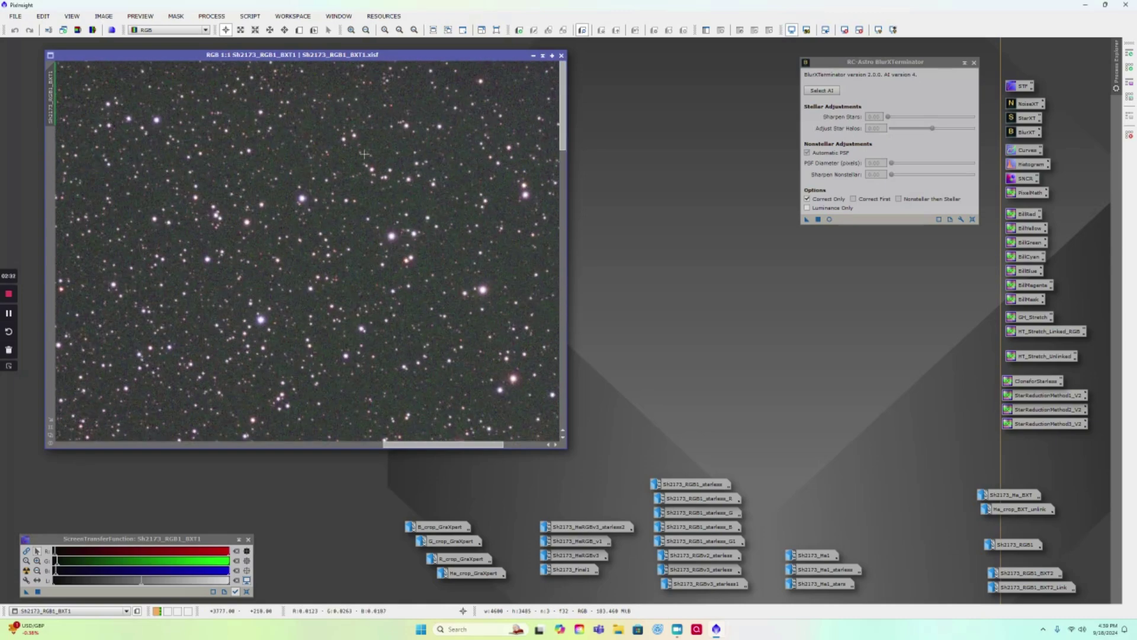
pyautogui.scroll(-6, 365, 154)
pyautogui.scroll(3, 358, 119)
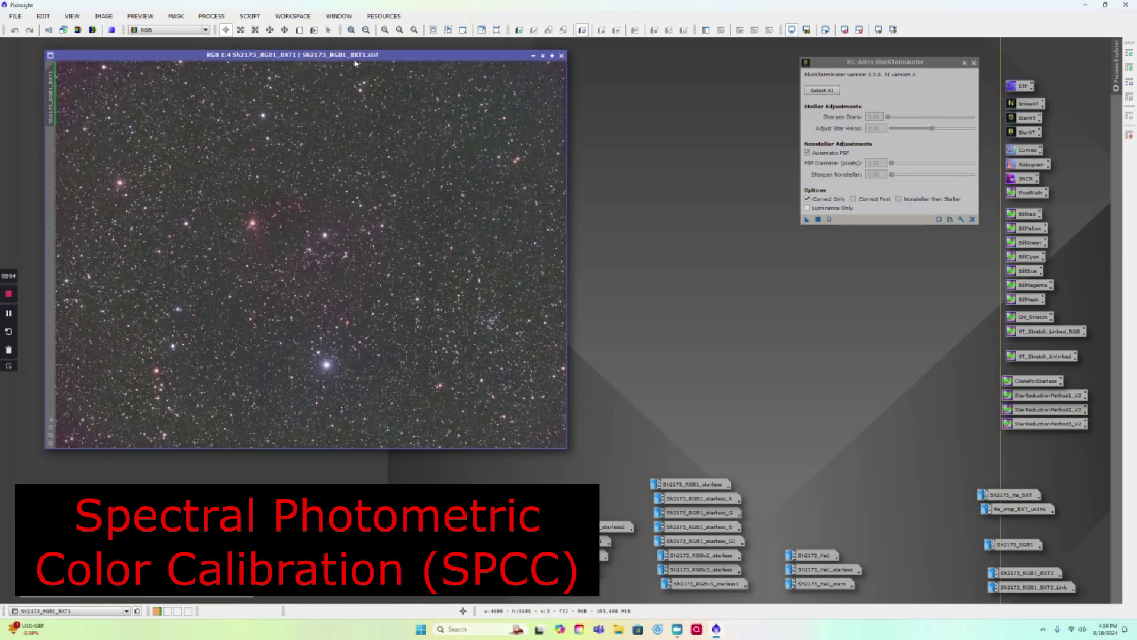
# Turn off BlurXTerminator's Correct Only so Sharpen Stars 0.30 and Sharpen Nonstellar 0.90 apply
pyautogui.click(220, 16)
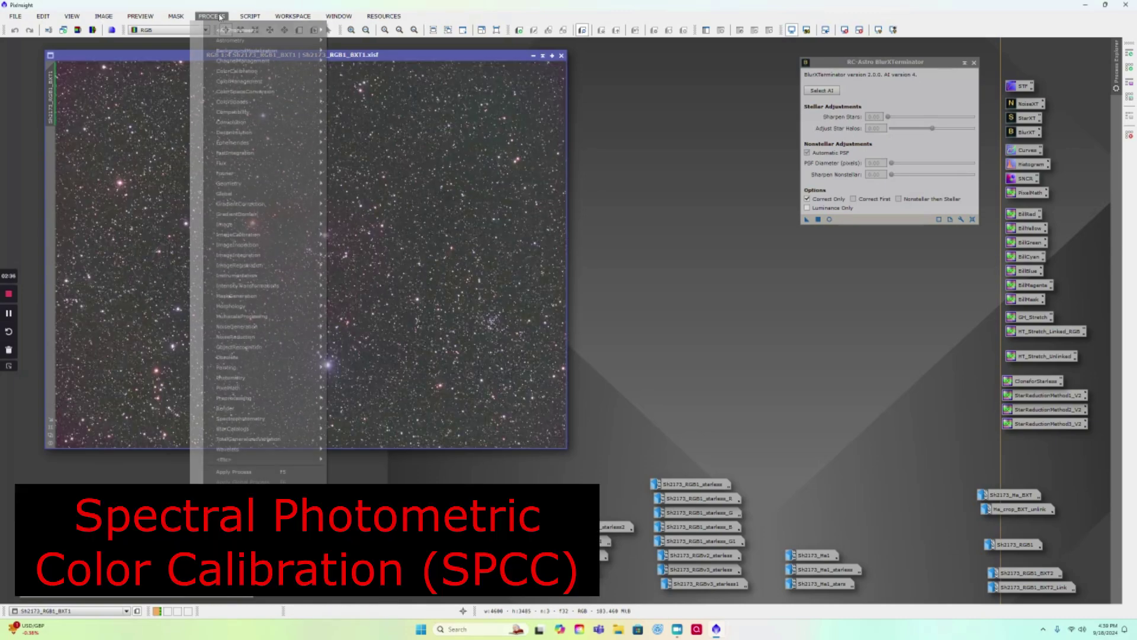
pyautogui.moveTo(243, 72)
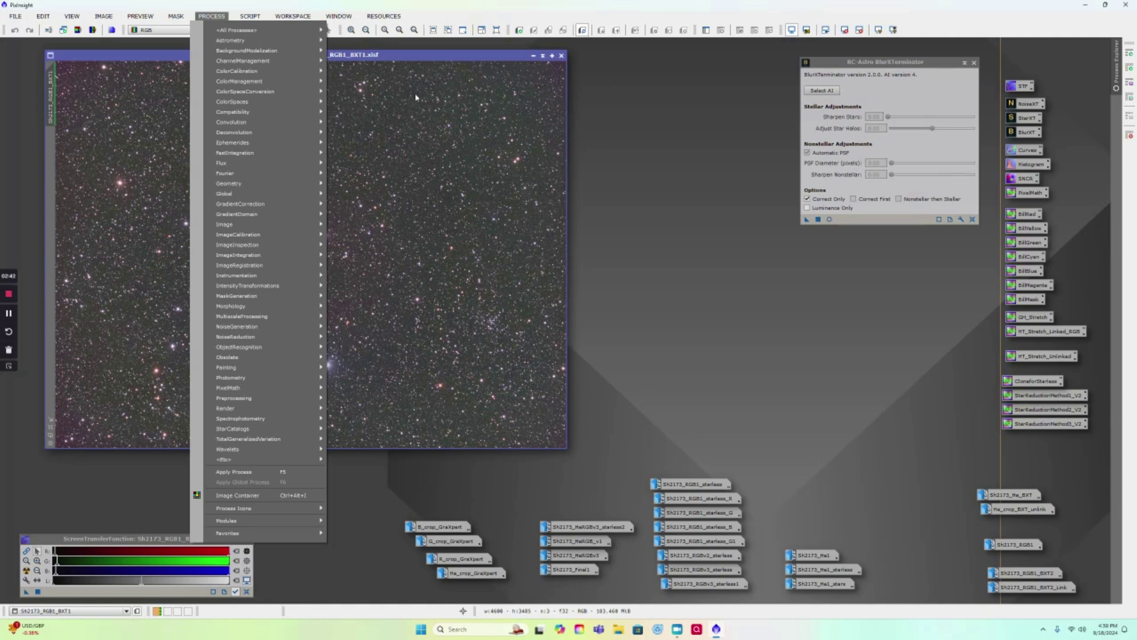
pyautogui.click(441, 53)
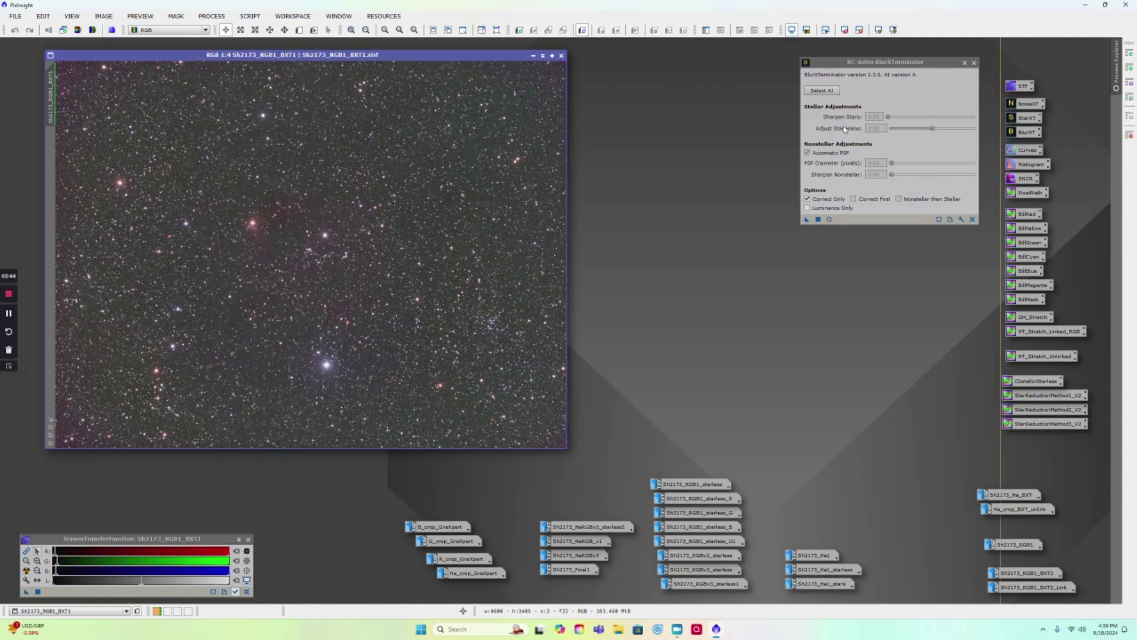
pyautogui.click(808, 199)
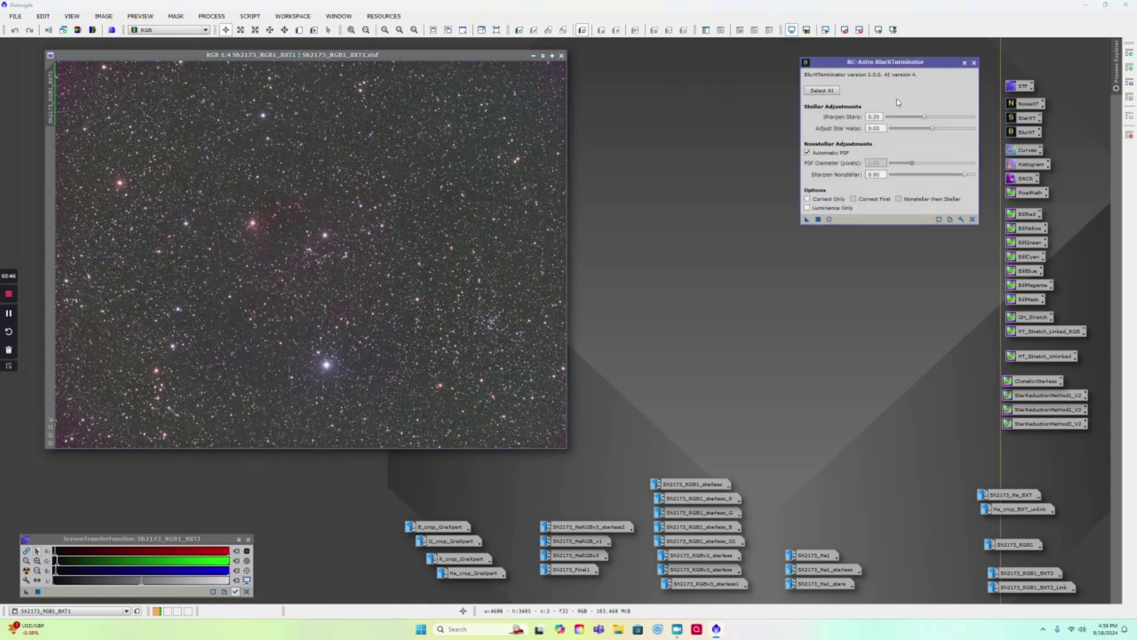
pyautogui.moveTo(918, 67); pyautogui.dragTo(925, 62)
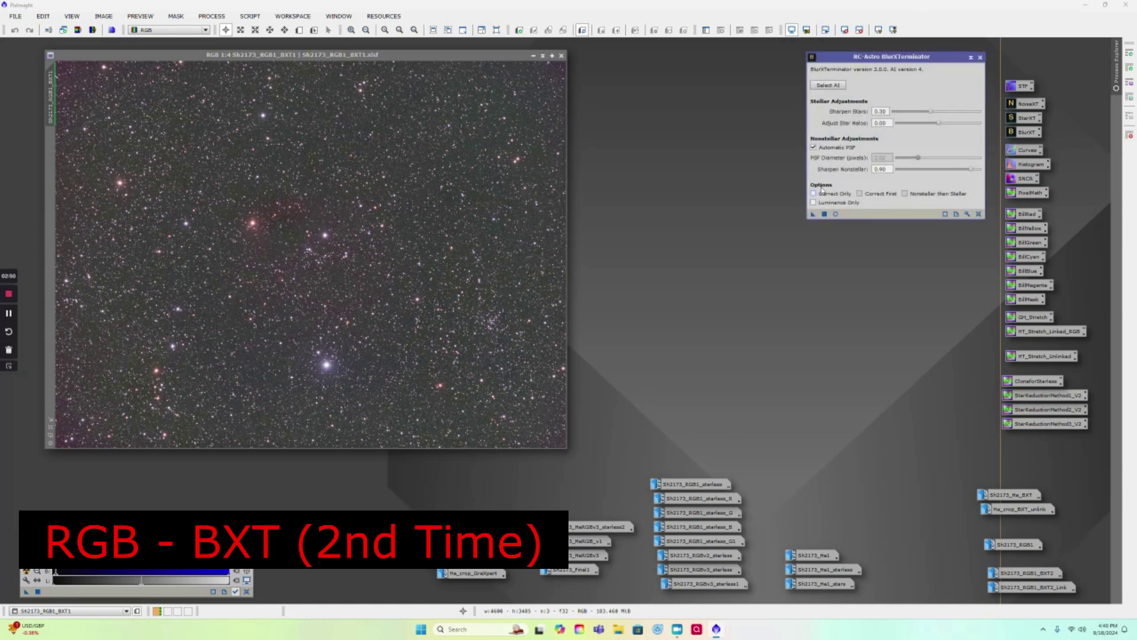
# Iconify BXT1, open and position Sh2173_RGB1_BXT2, then minimize it to an icon
pyautogui.click(533, 55)
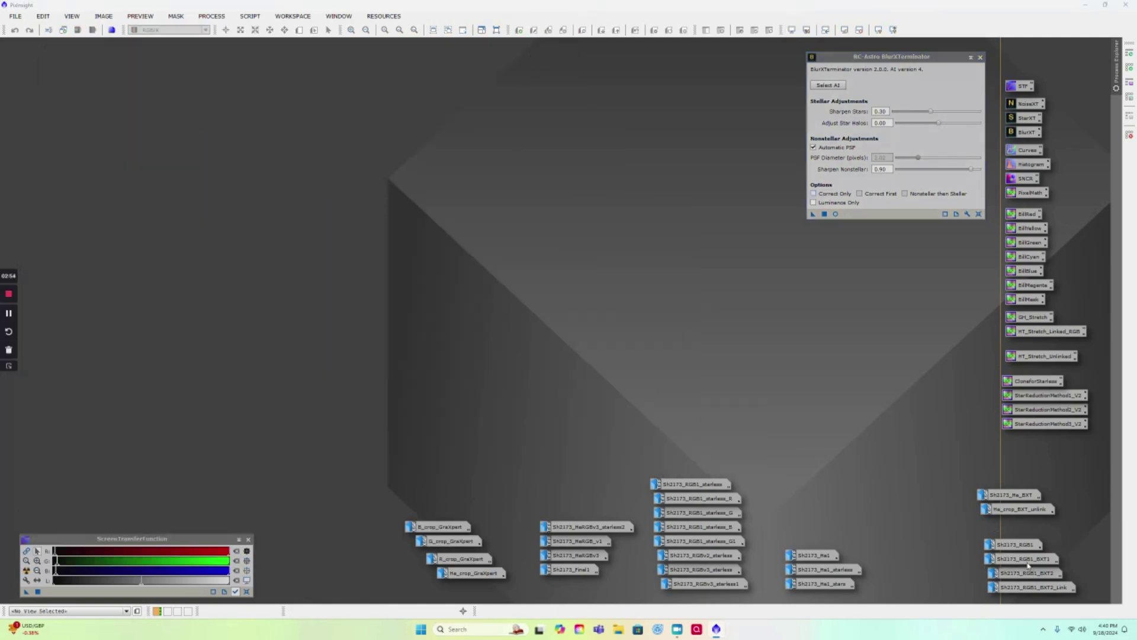
pyautogui.doubleClick(1029, 572)
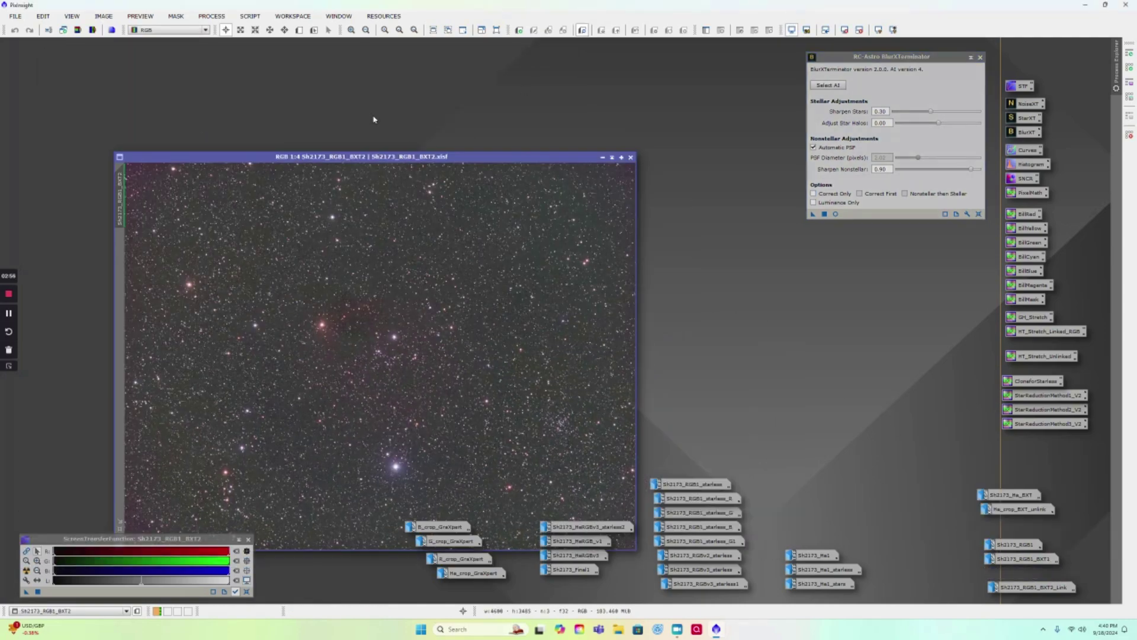
pyautogui.moveTo(389, 156); pyautogui.dragTo(288, 58)
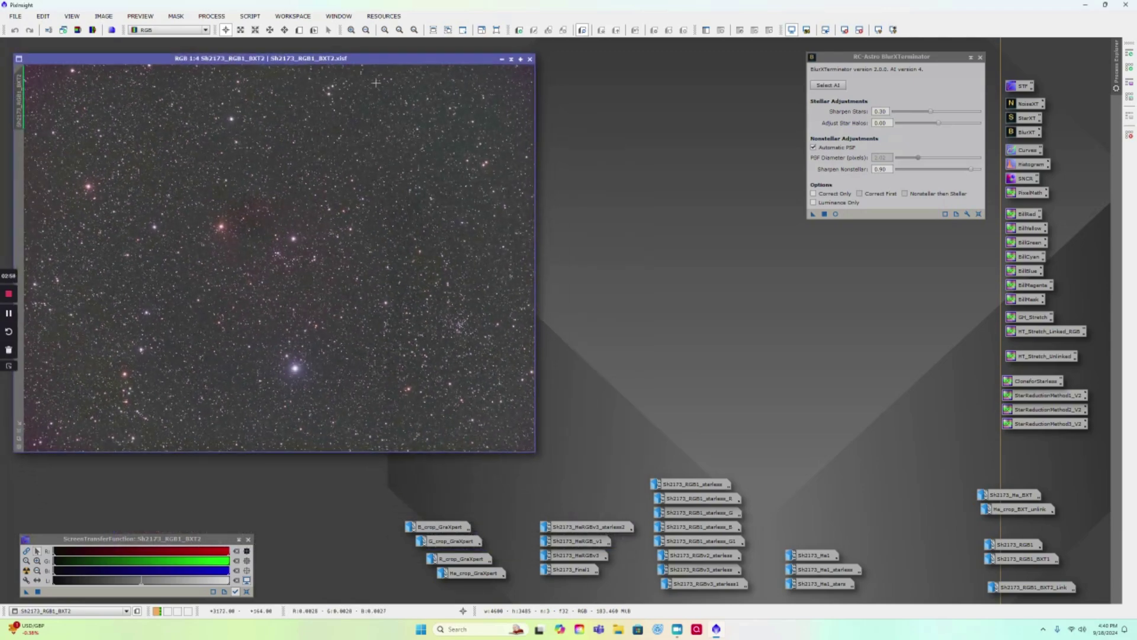
pyautogui.moveTo(397, 60); pyautogui.dragTo(423, 51)
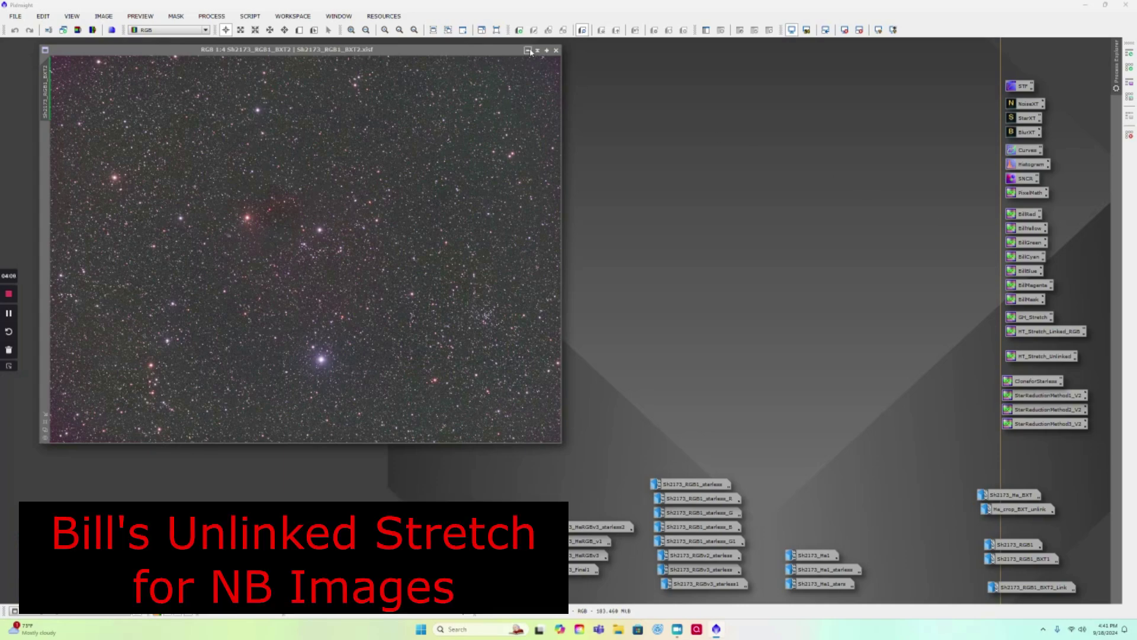
pyautogui.click(528, 51)
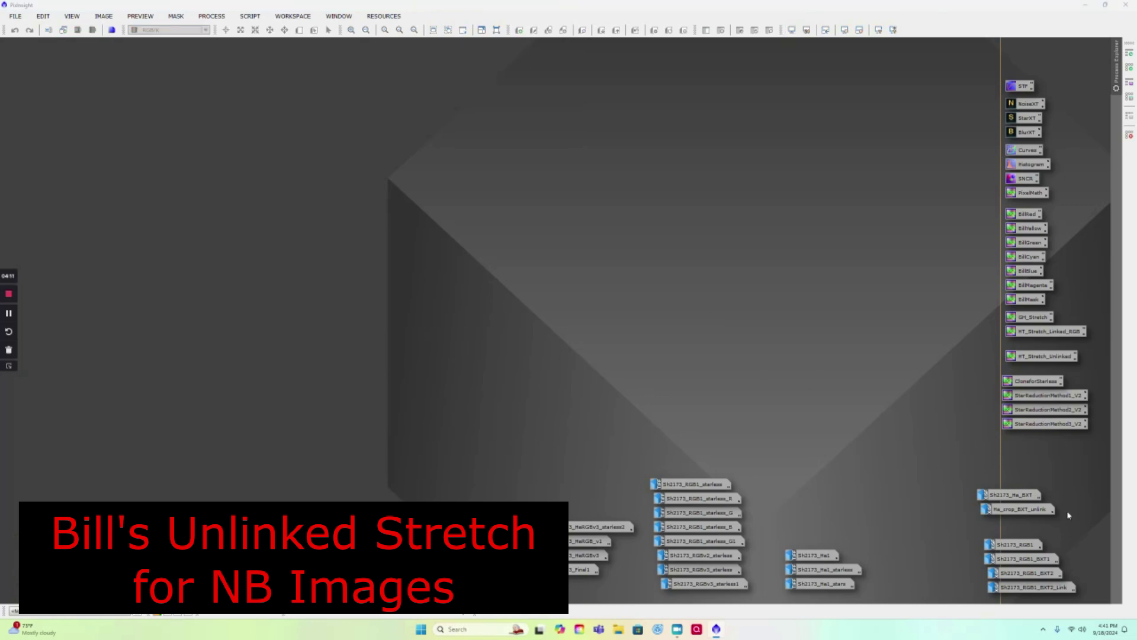
# Open Ha_crop_BXT_unlink and load the HT_Stretch_Unlinked PixelMath, shaded at the upper right
pyautogui.doubleClick(1022, 509)
pyautogui.moveTo(441, 100); pyautogui.dragTo(467, 55)
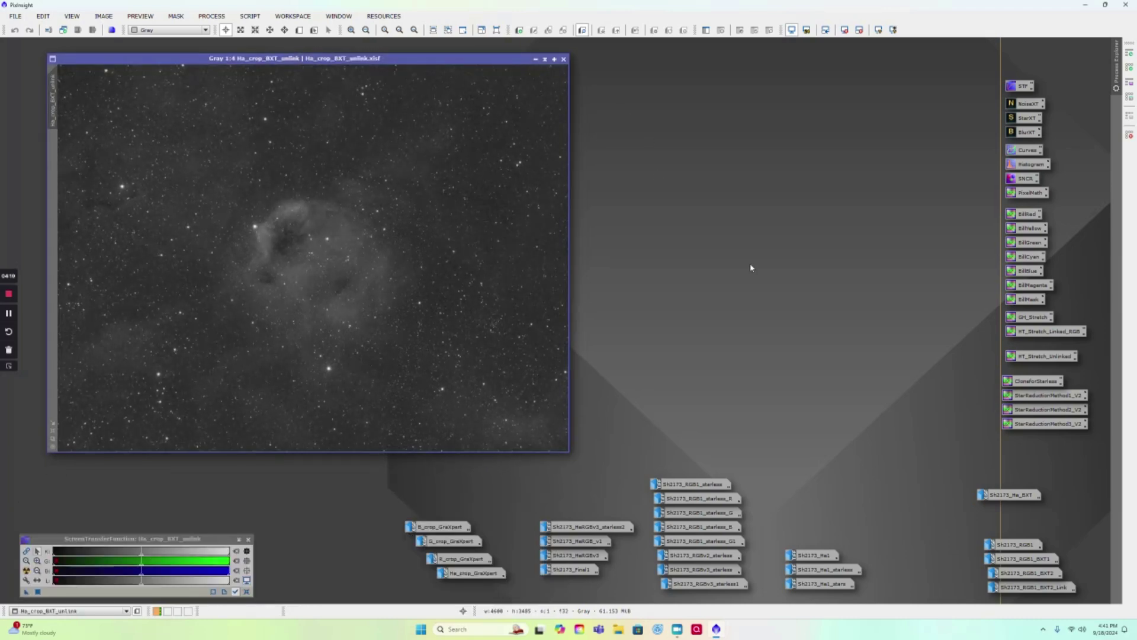
pyautogui.click(1050, 361)
pyautogui.doubleClick(1050, 362)
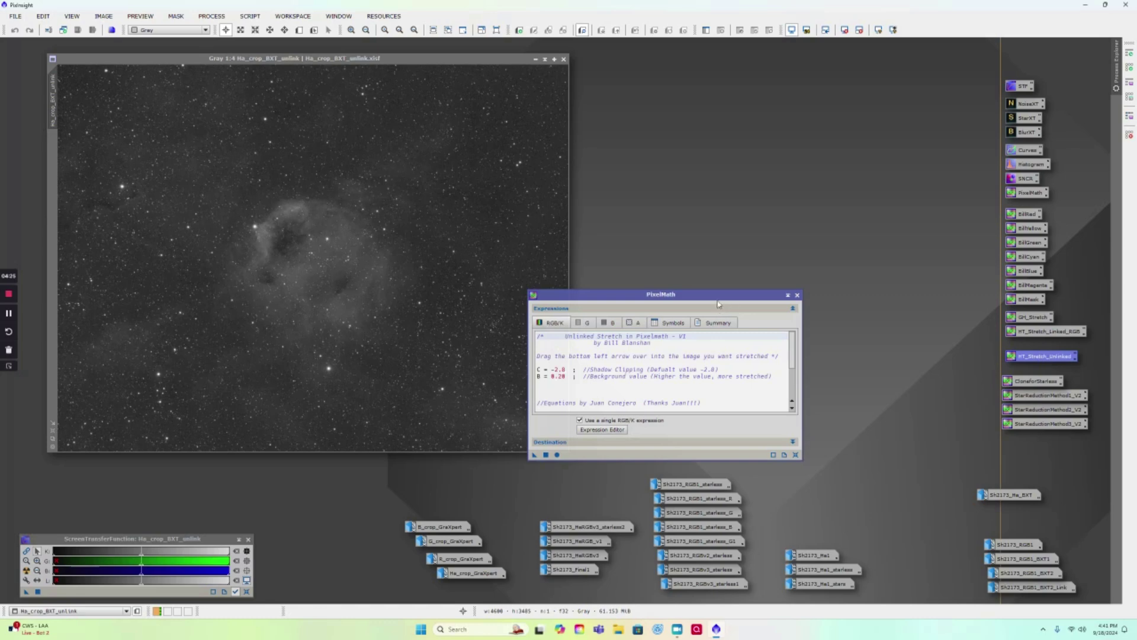
pyautogui.moveTo(745, 290); pyautogui.dragTo(929, 65)
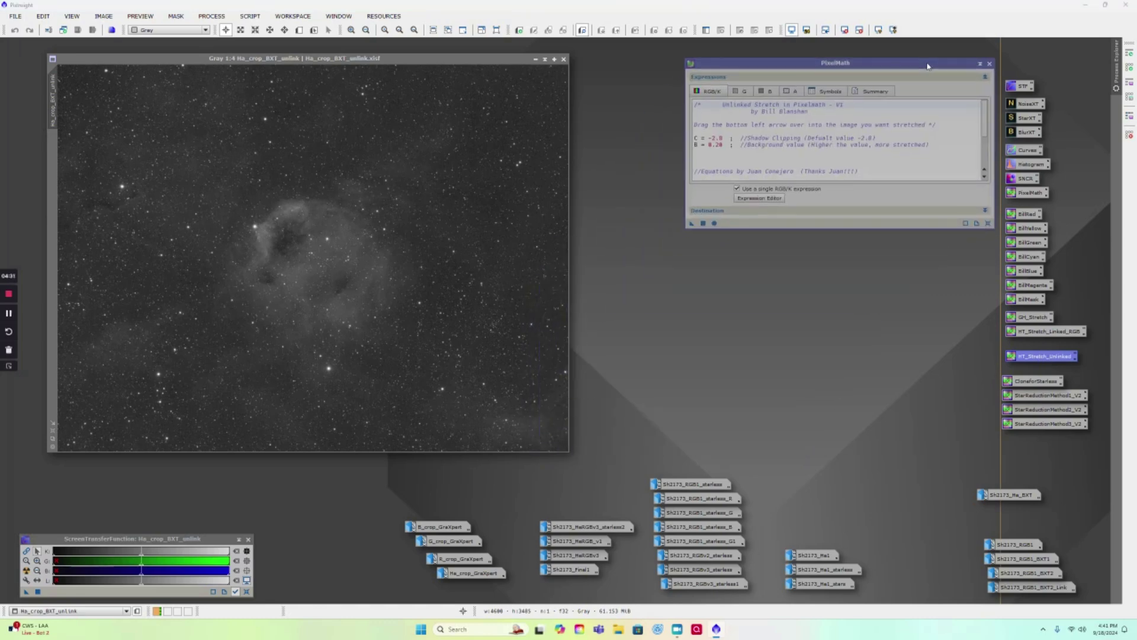
pyautogui.click(980, 64)
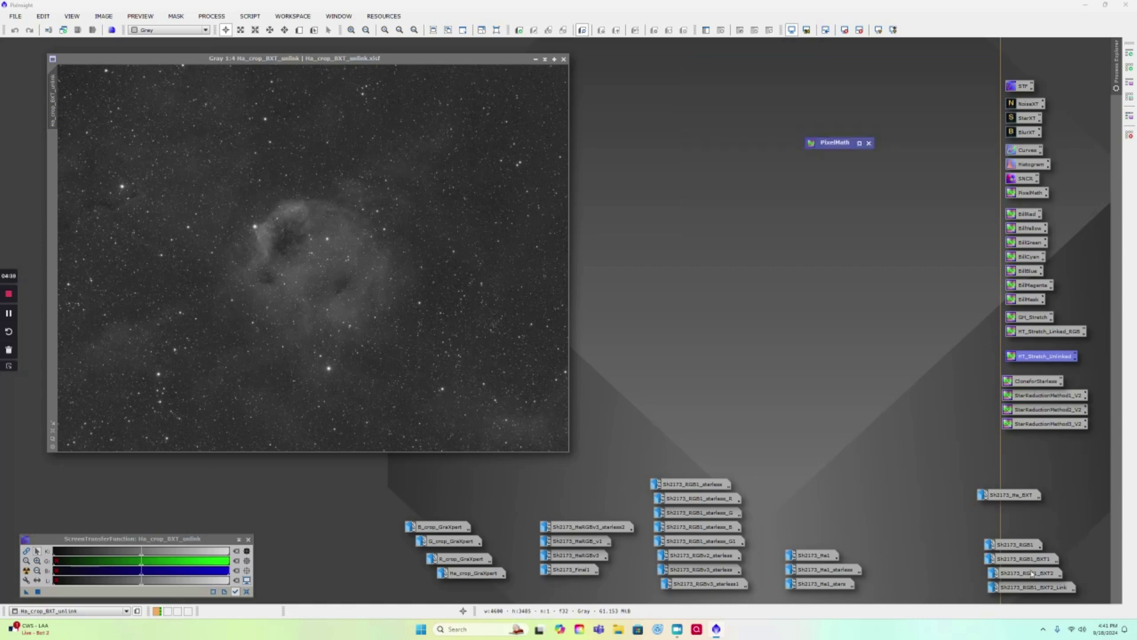
# Open Sh2173_RGB1_BXT2_Link and load the shaded HT_Stretch_Linked_RGB PixelMath beside the process icons
pyautogui.moveTo(1040, 590)
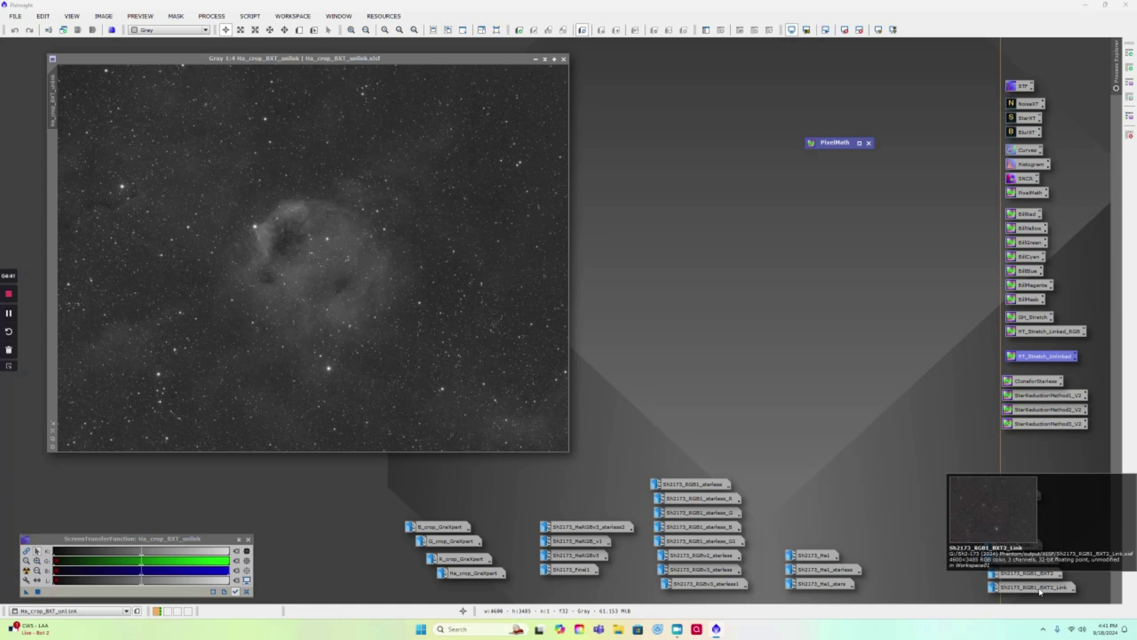
pyautogui.doubleClick(1040, 589)
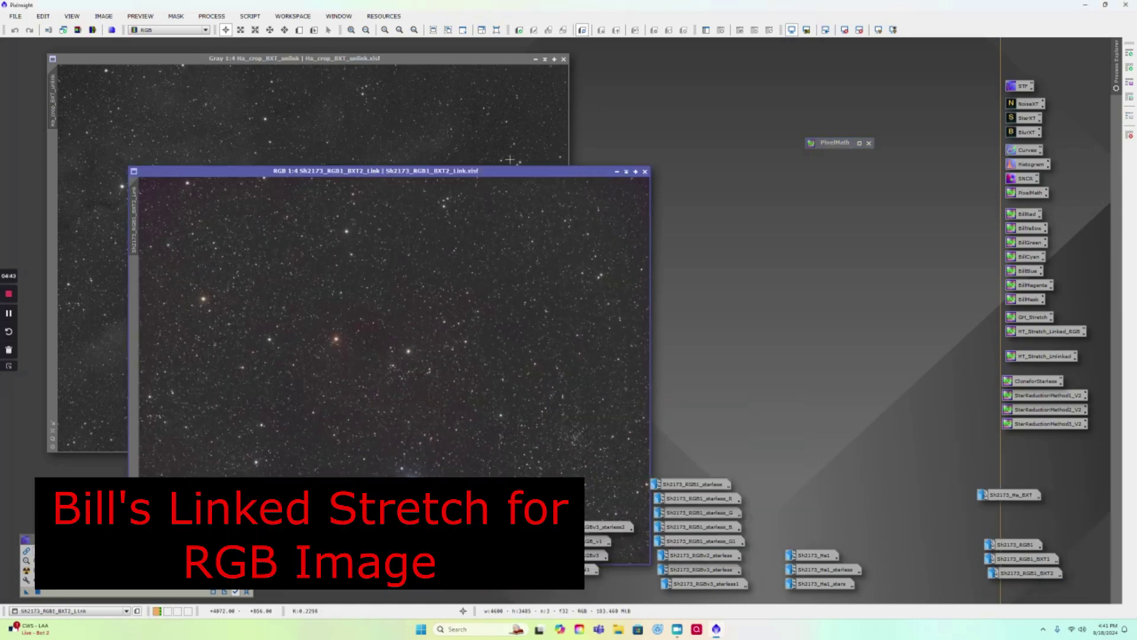
pyautogui.click(869, 143)
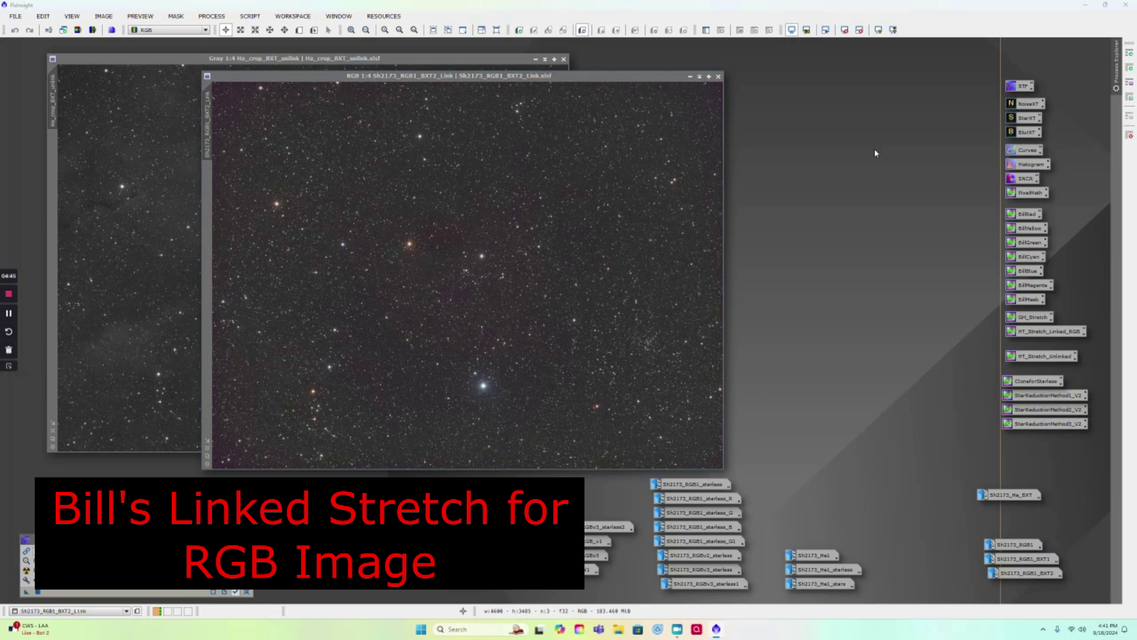
pyautogui.doubleClick(1043, 332)
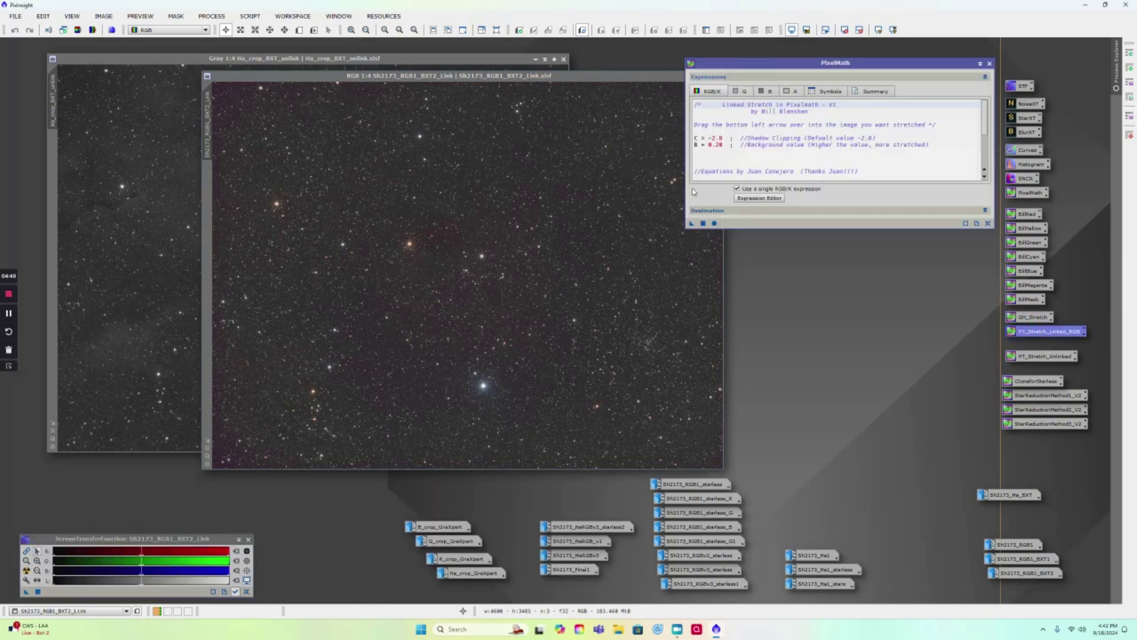
pyautogui.click(981, 63)
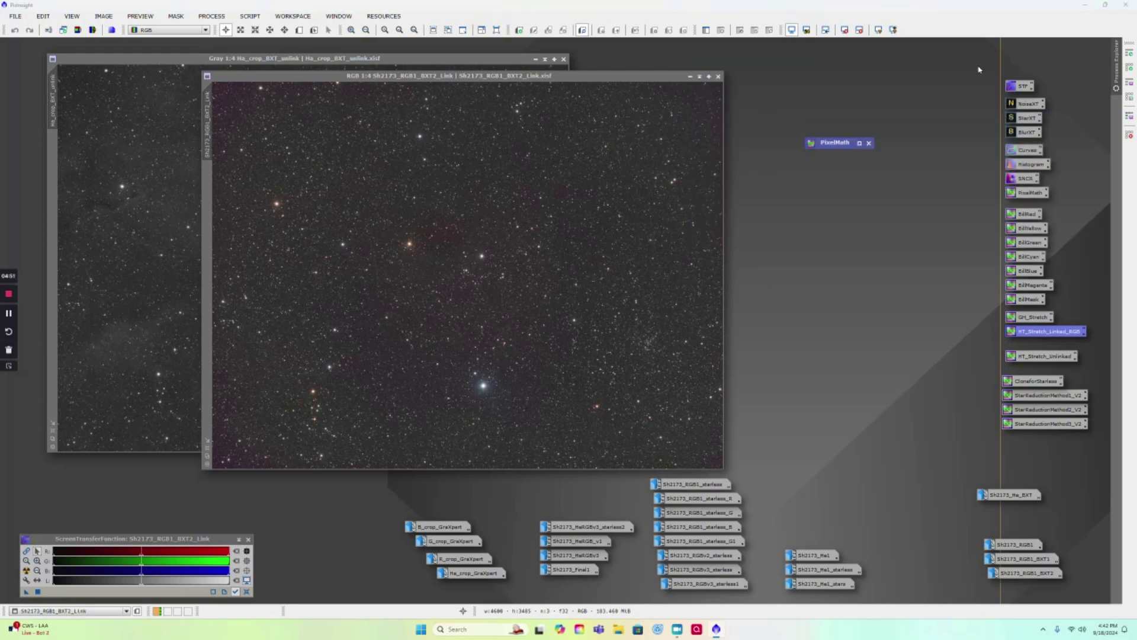
pyautogui.moveTo(840, 142); pyautogui.dragTo(1031, 366)
# Iconify all images, open Sh2173_Ha1 and Sh2173_Ha1_starless, then iconify Ha1
pyautogui.hotkey('ctrl', 'shift', 'i')
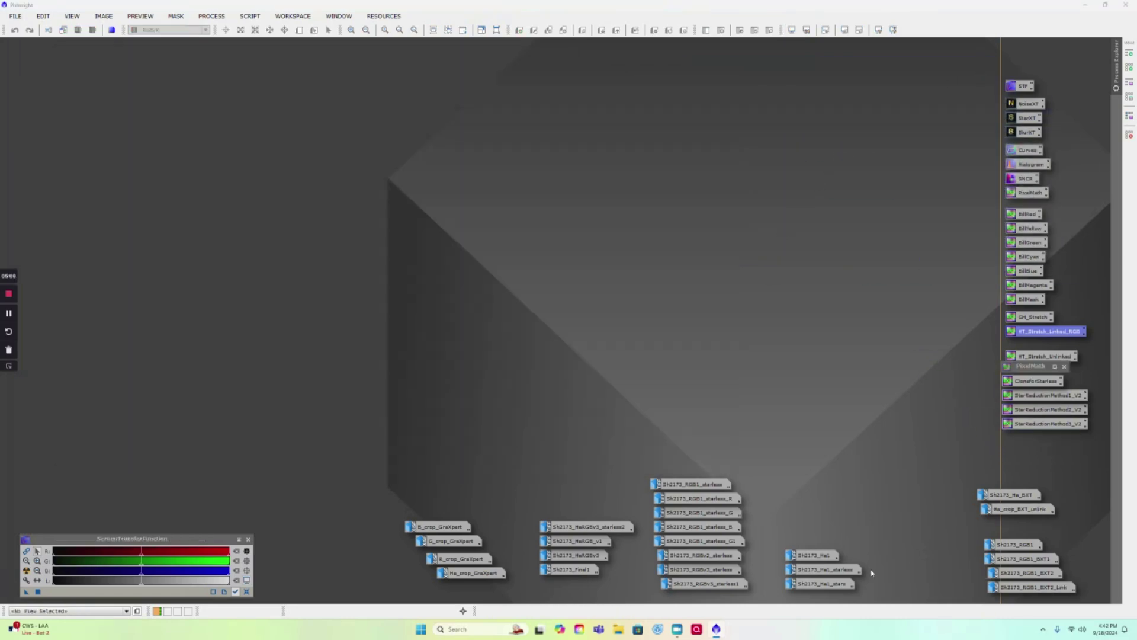
pyautogui.doubleClick(827, 560)
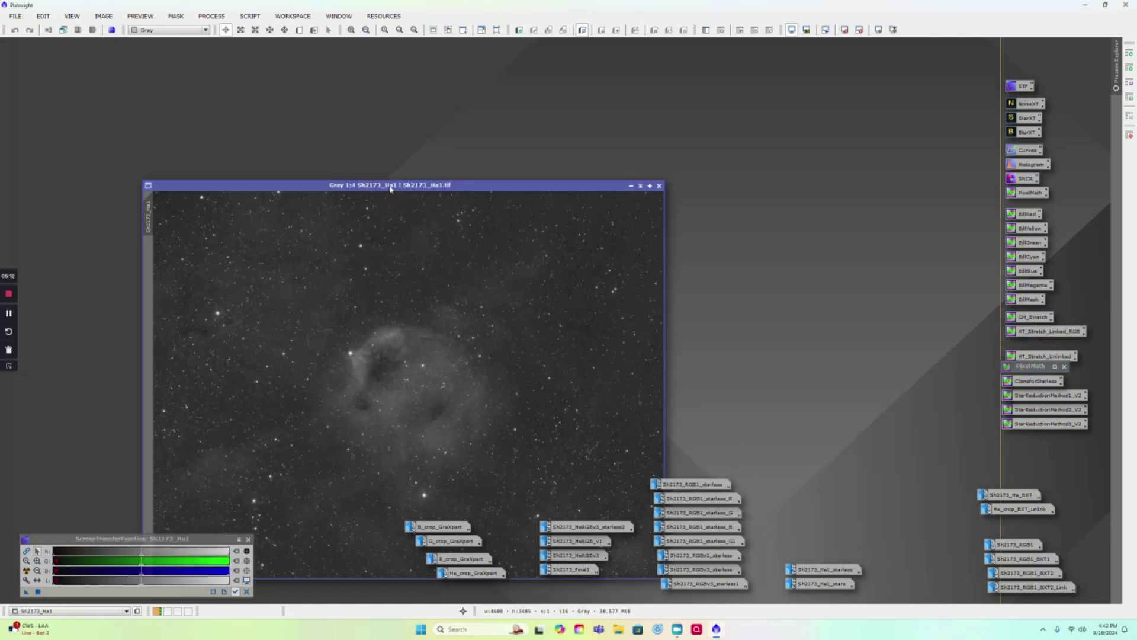
pyautogui.moveTo(390, 188); pyautogui.dragTo(293, 63)
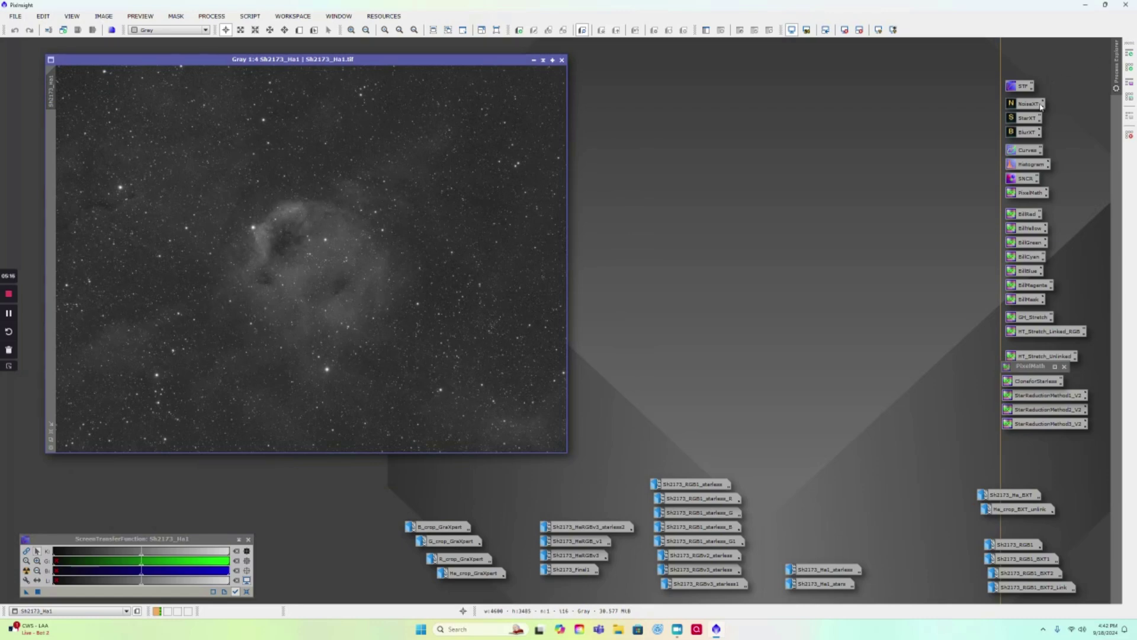
pyautogui.doubleClick(843, 572)
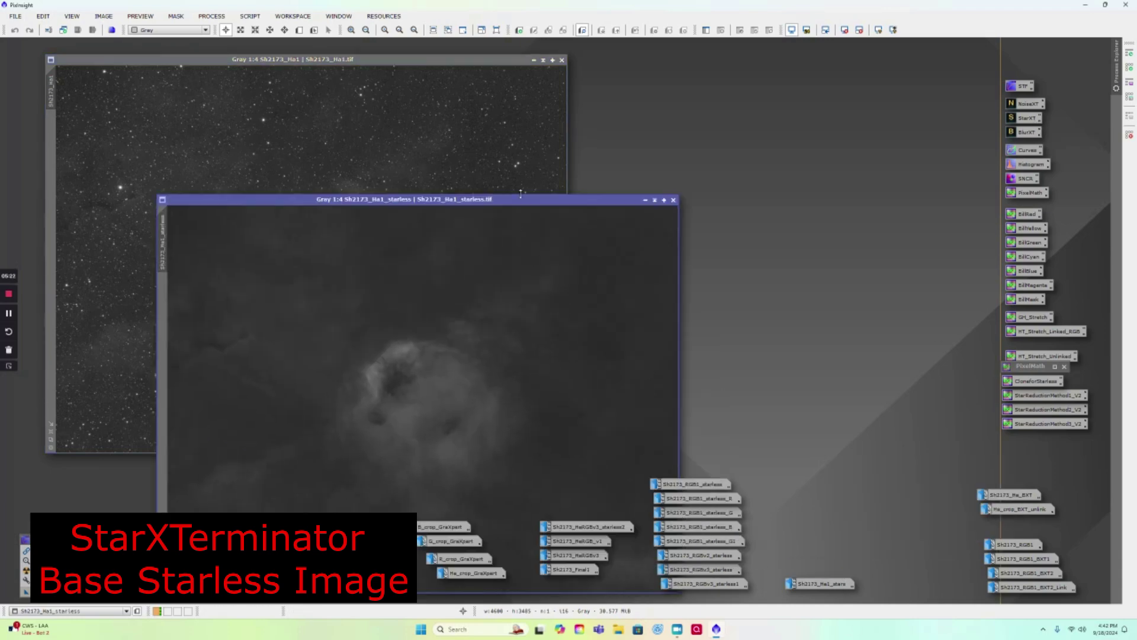
pyautogui.moveTo(523, 198); pyautogui.dragTo(443, 82)
pyautogui.click(537, 60)
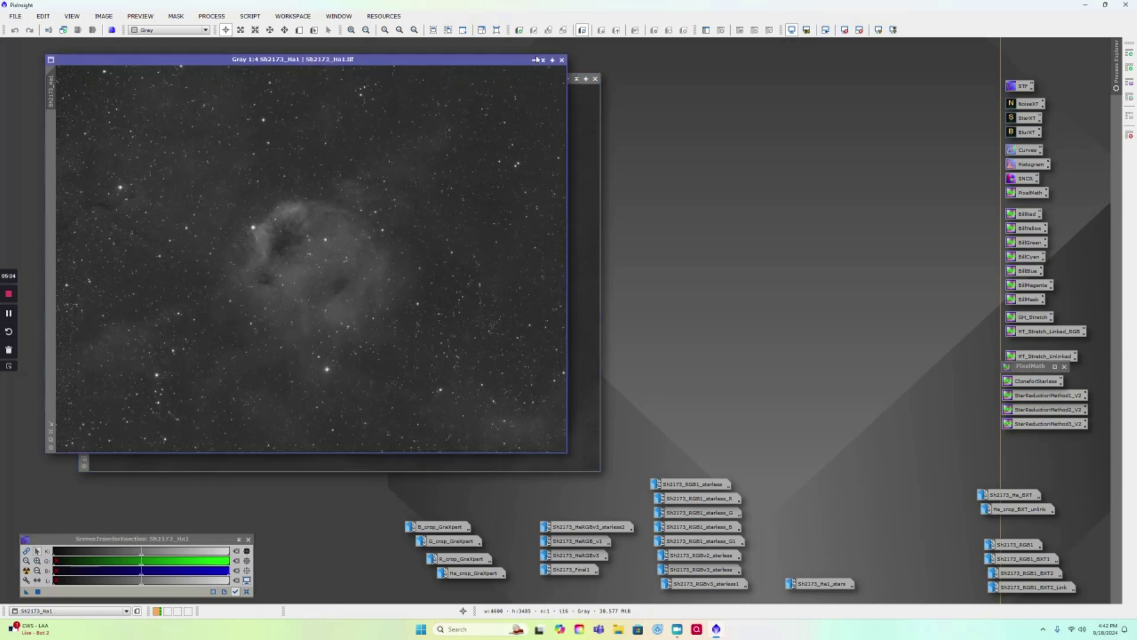
pyautogui.click(532, 60)
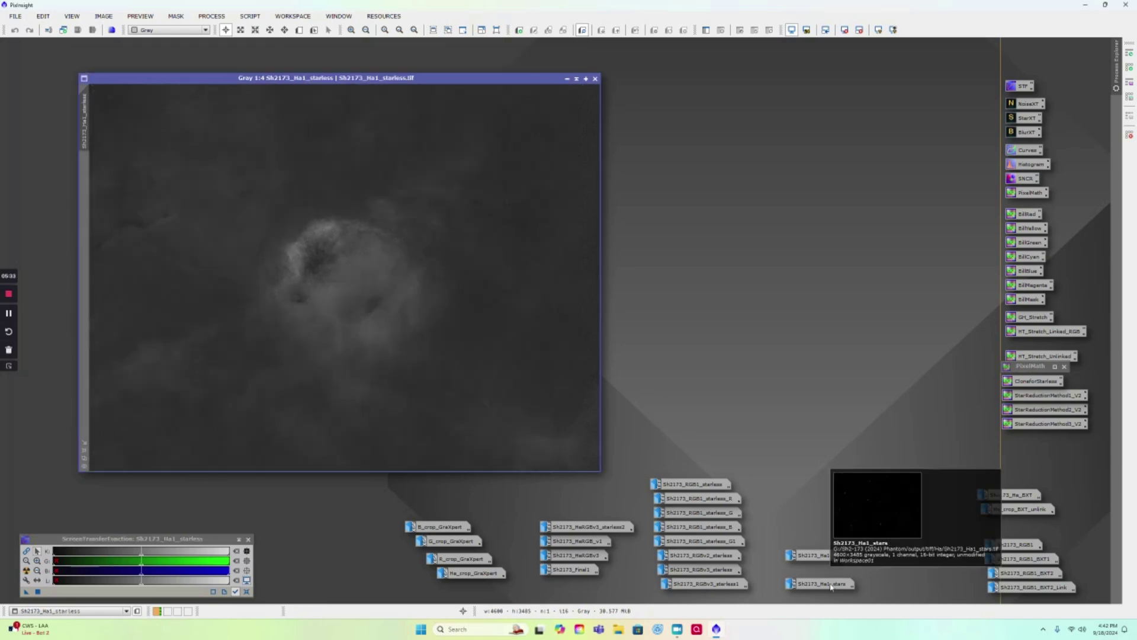
# Check the Sh2173_Ha1_stars image, then iconify it and the starless Ha image
pyautogui.doubleClick(830, 585)
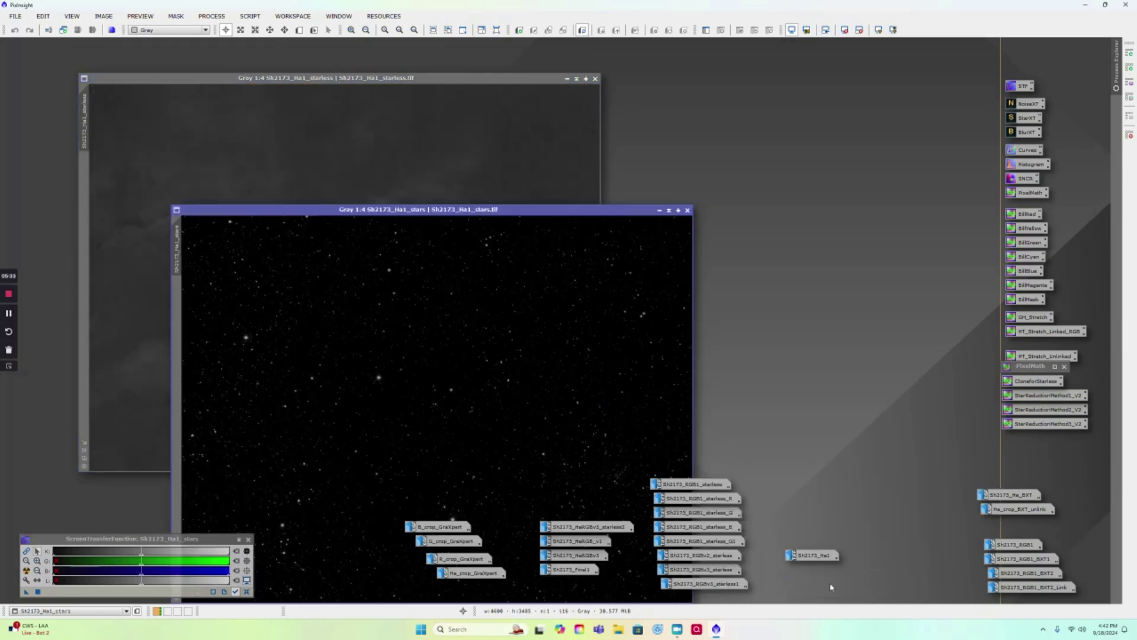
pyautogui.click(660, 210)
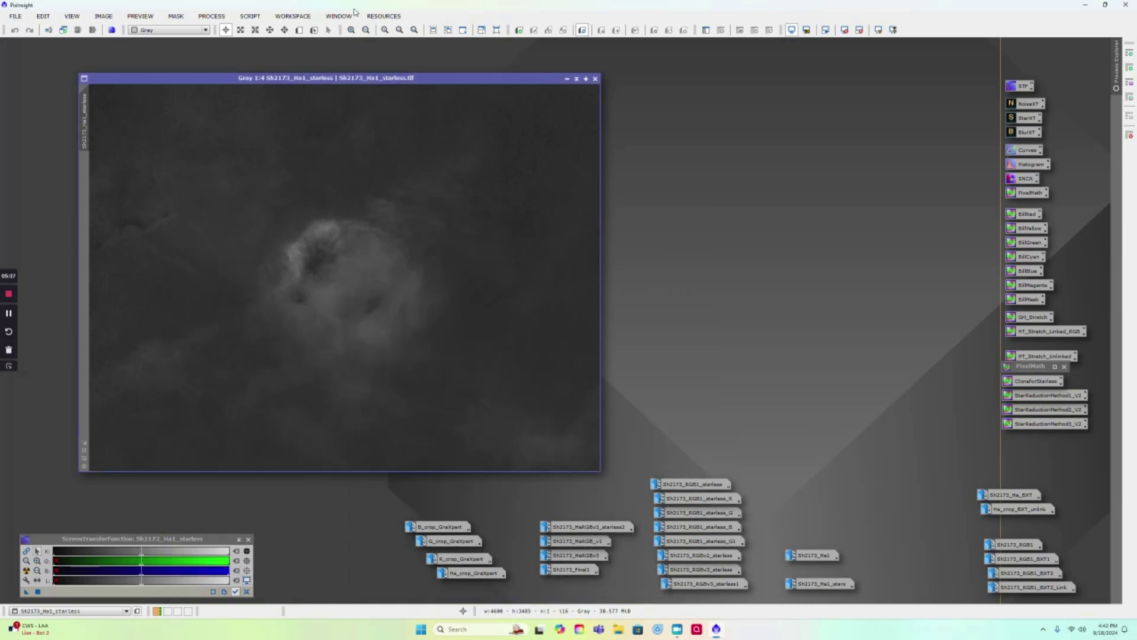
pyautogui.moveTo(363, 79); pyautogui.dragTo(361, 58)
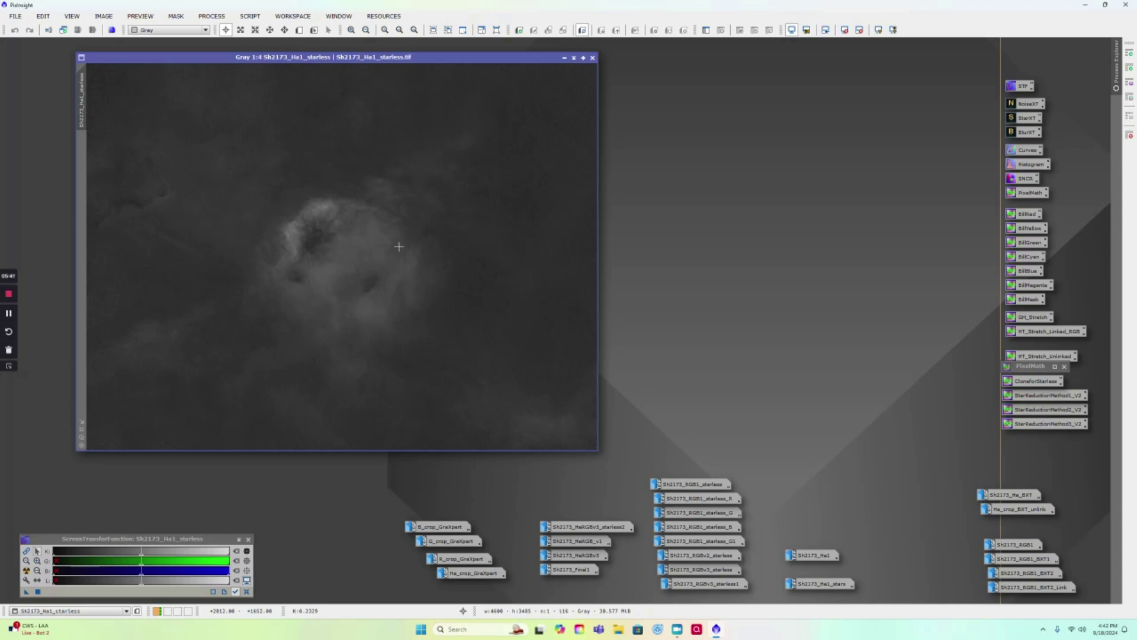
pyautogui.click(564, 57)
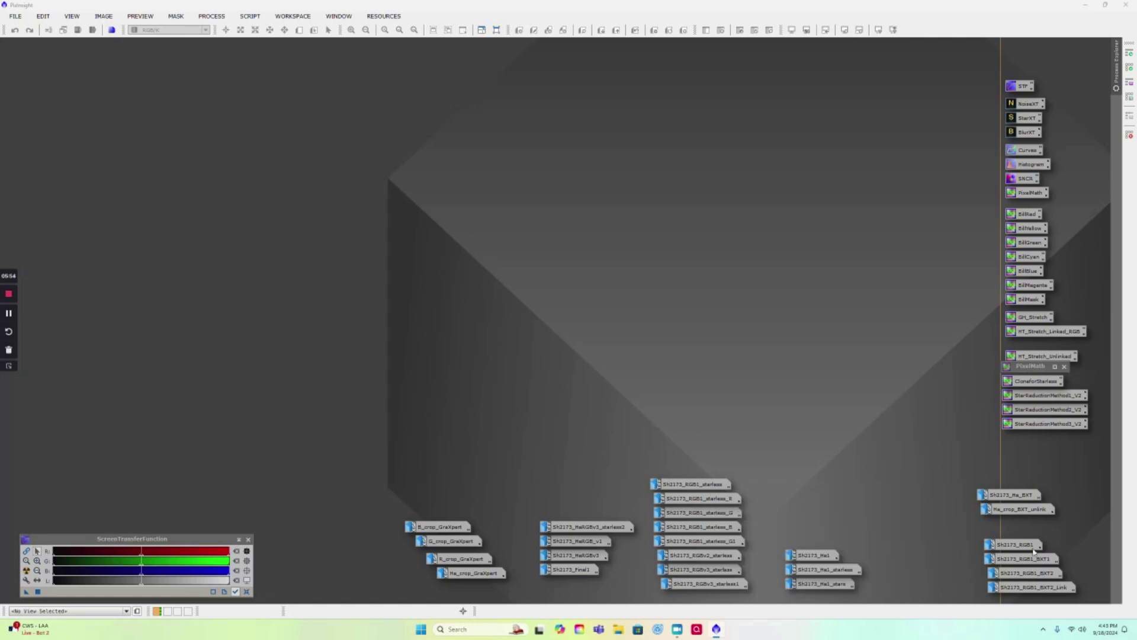
# Briefly reopen Sh2173_RGB1_BXT2_Link, then open Sh2173_RGB1_starless moved to the left
pyautogui.doubleClick(1046, 589)
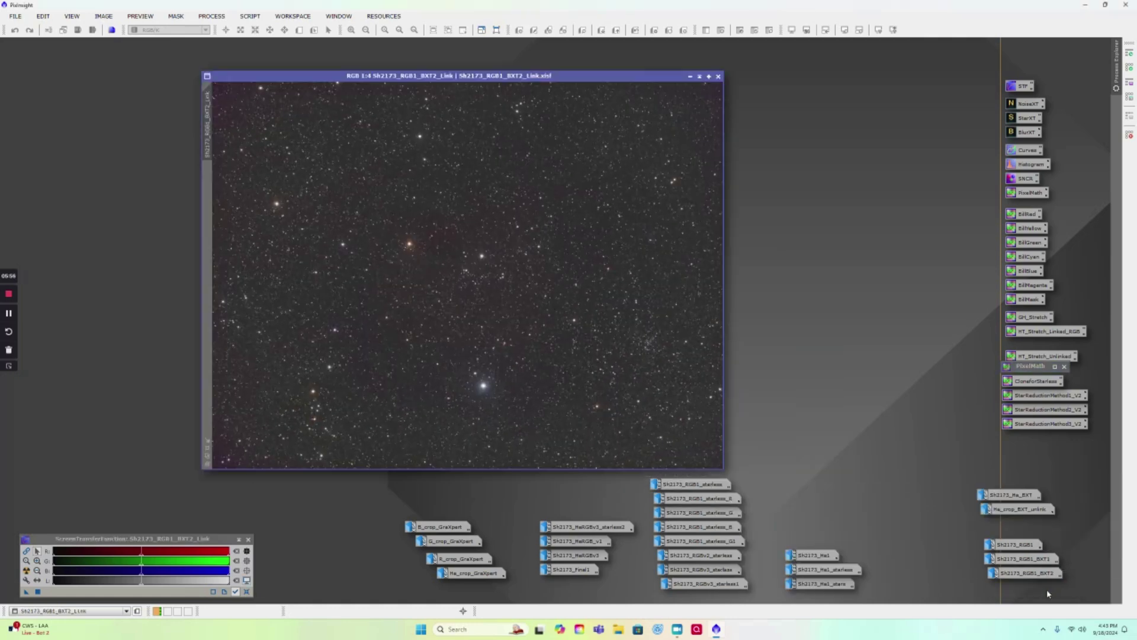
pyautogui.moveTo(627, 84); pyautogui.dragTo(568, 66)
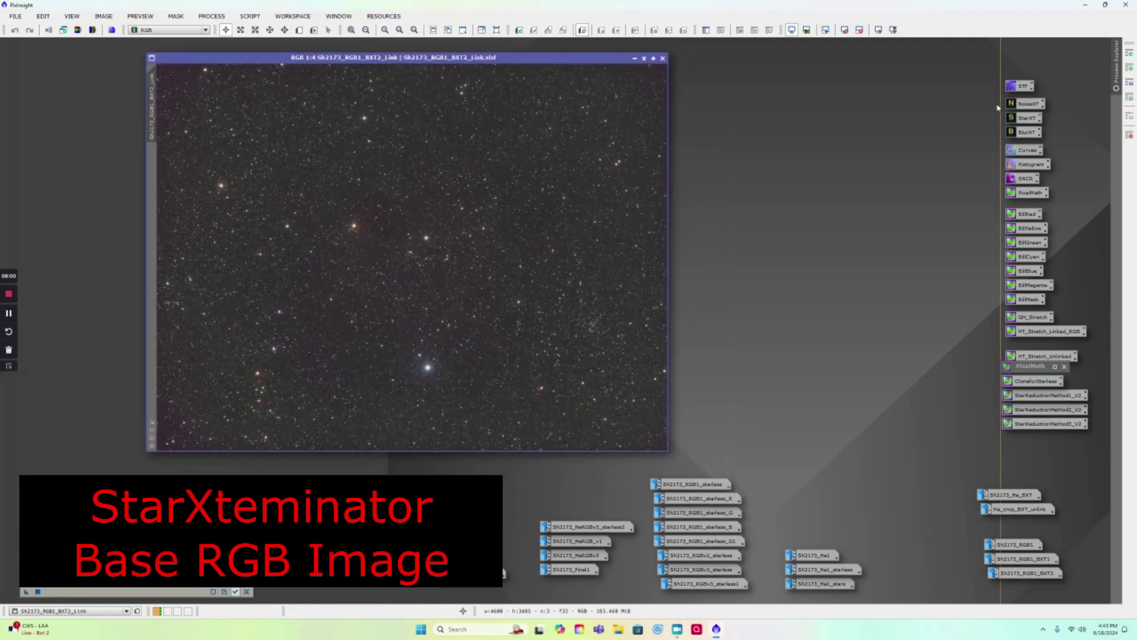
pyautogui.click(634, 58)
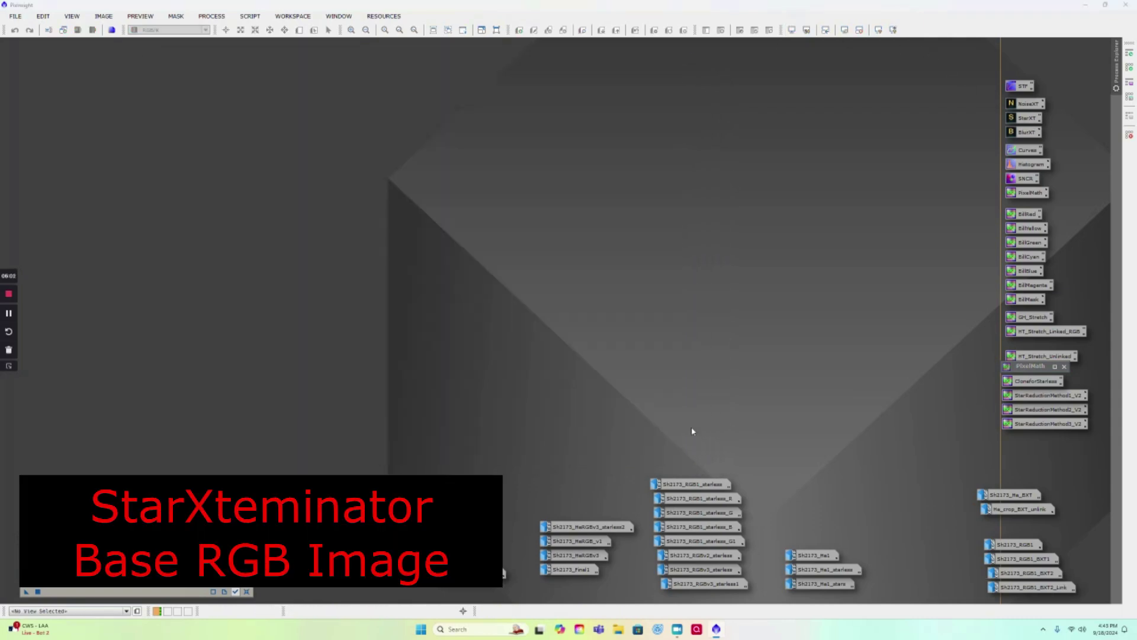
pyautogui.doubleClick(697, 485)
pyautogui.moveTo(395, 43); pyautogui.dragTo(291, 50)
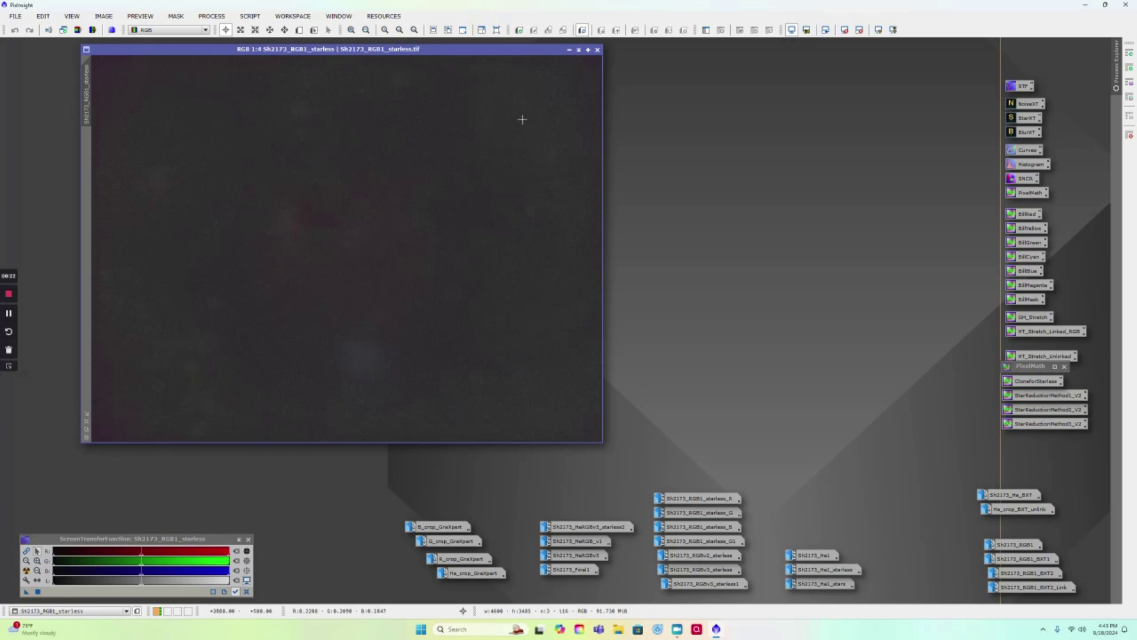
# Iconize the starless RGB, then open, inspect and re-iconize its R, G and B channel images
pyautogui.click(568, 50)
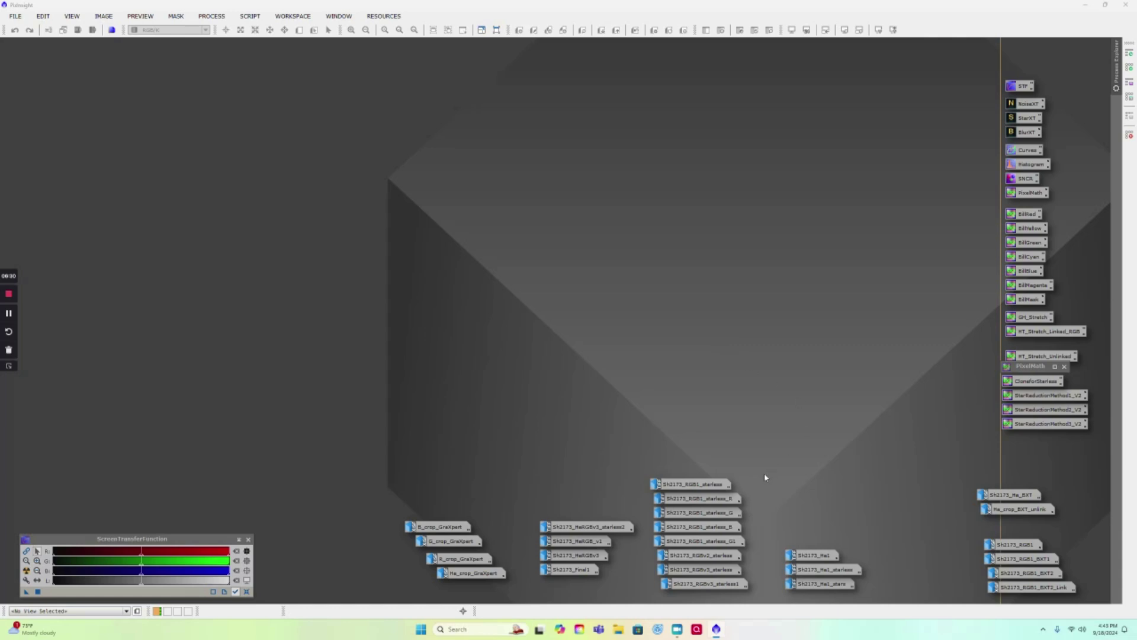
pyautogui.doubleClick(702, 498)
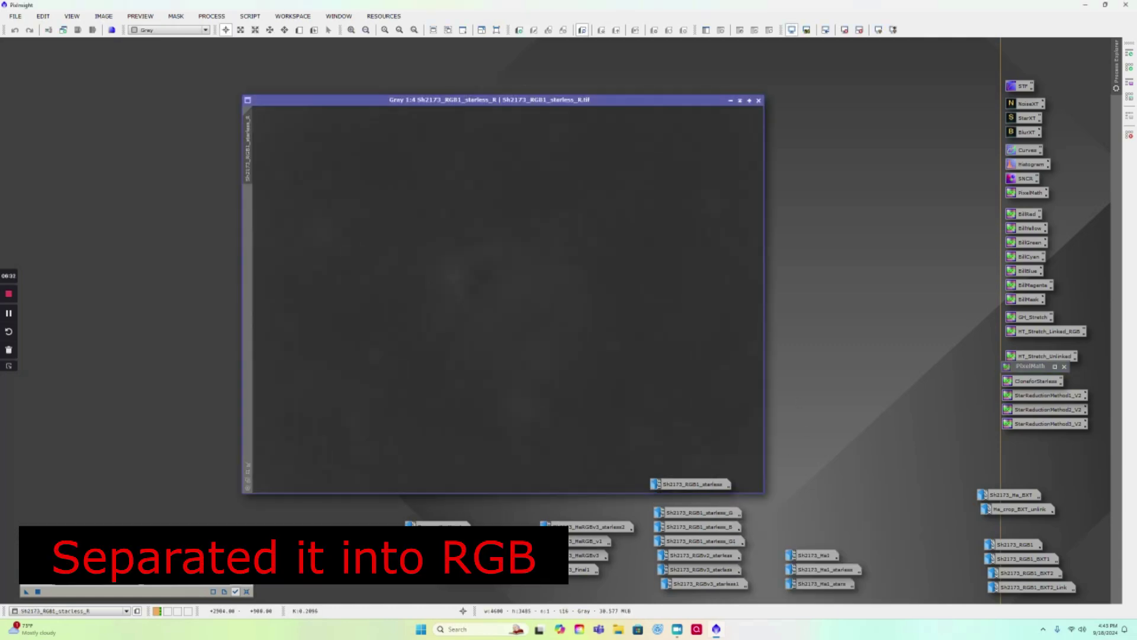
pyautogui.moveTo(543, 101); pyautogui.dragTo(405, 48)
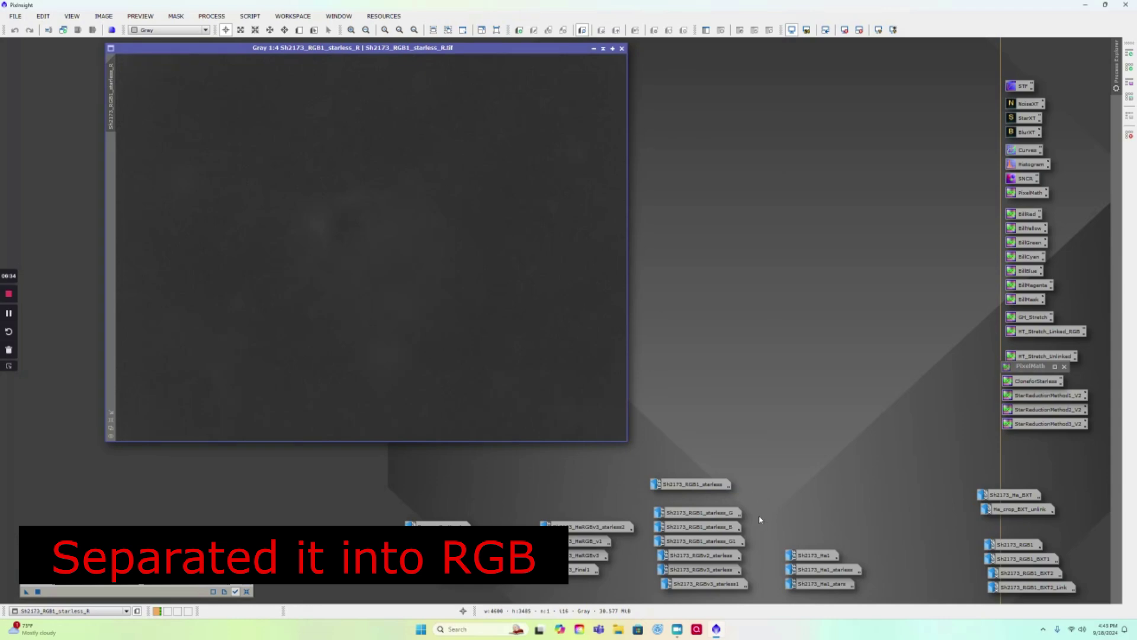
pyautogui.doubleClick(714, 513)
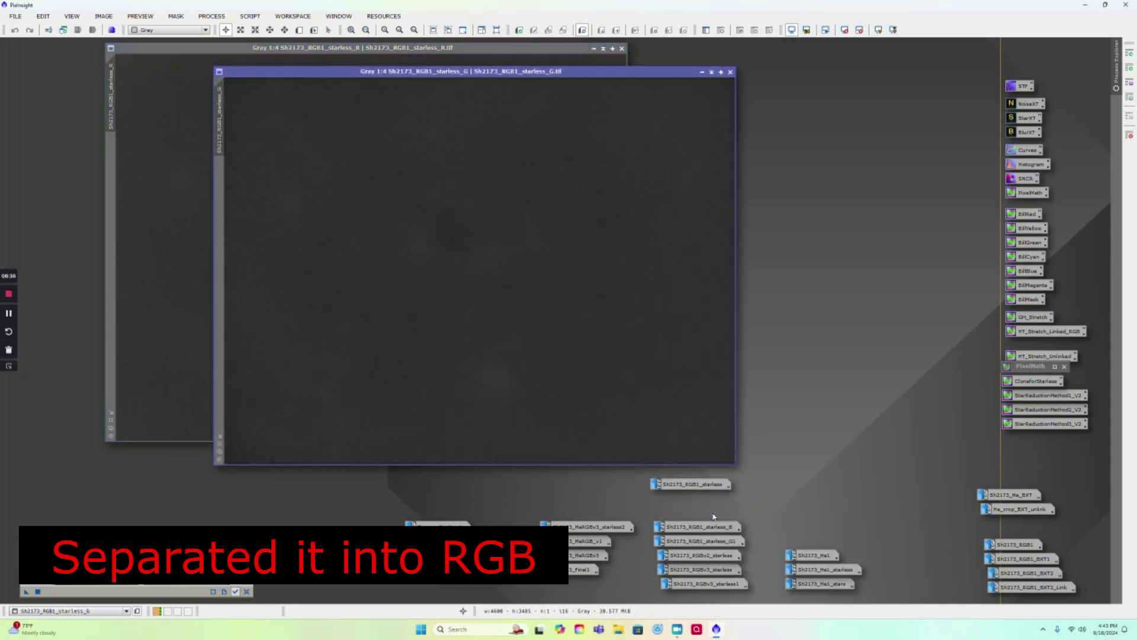
pyautogui.doubleClick(713, 529)
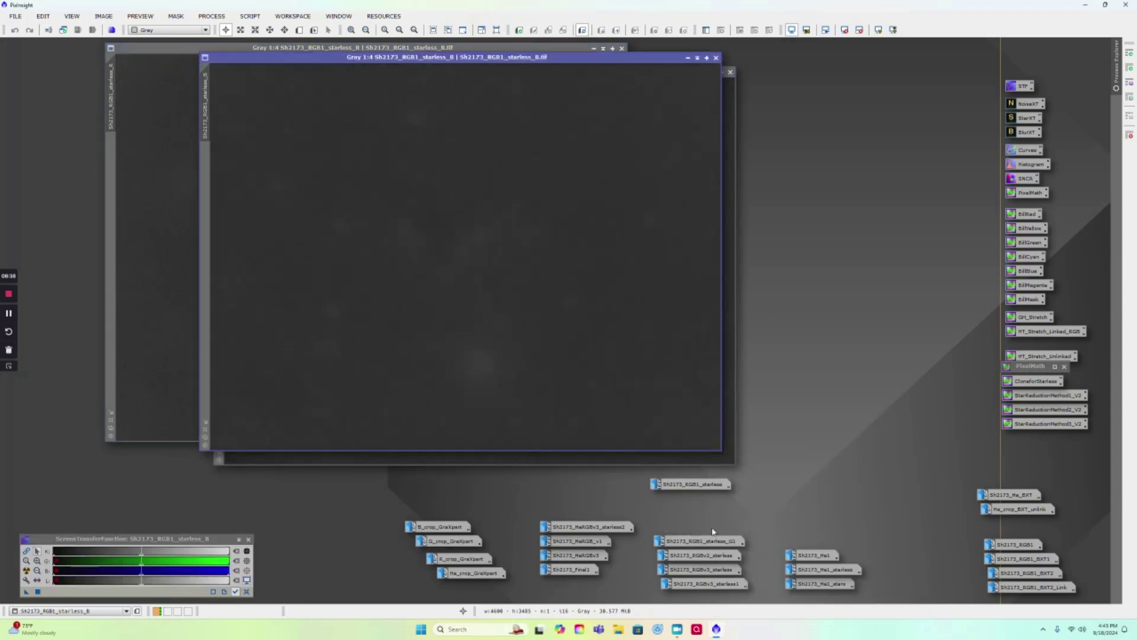
pyautogui.moveTo(577, 60); pyautogui.dragTo(648, 66)
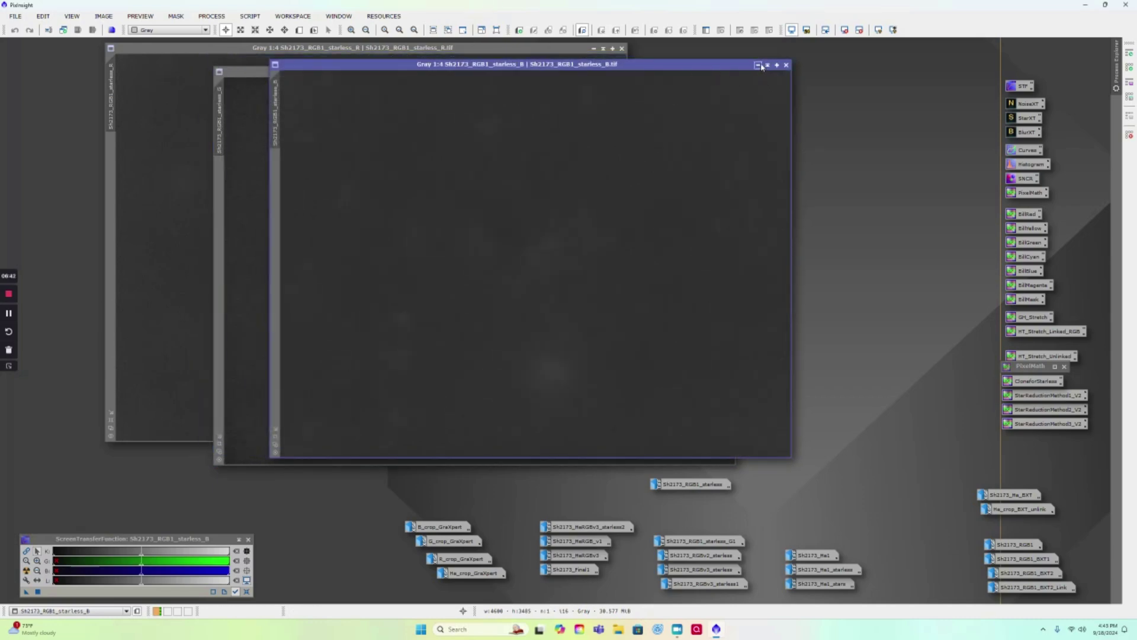
pyautogui.click(758, 65)
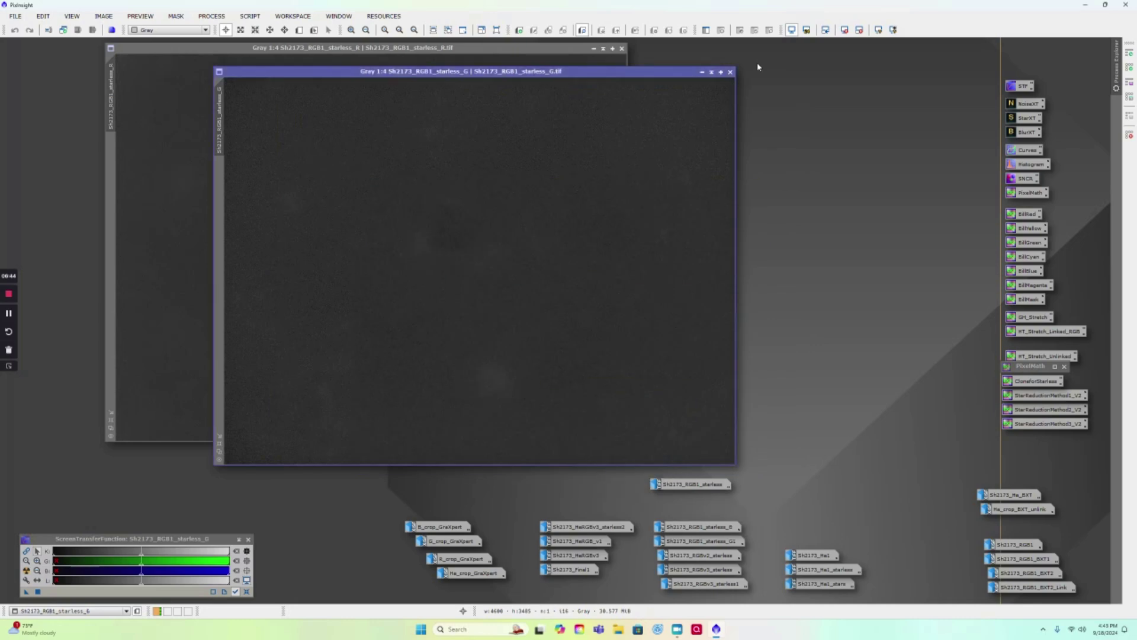
pyautogui.click(190, 53)
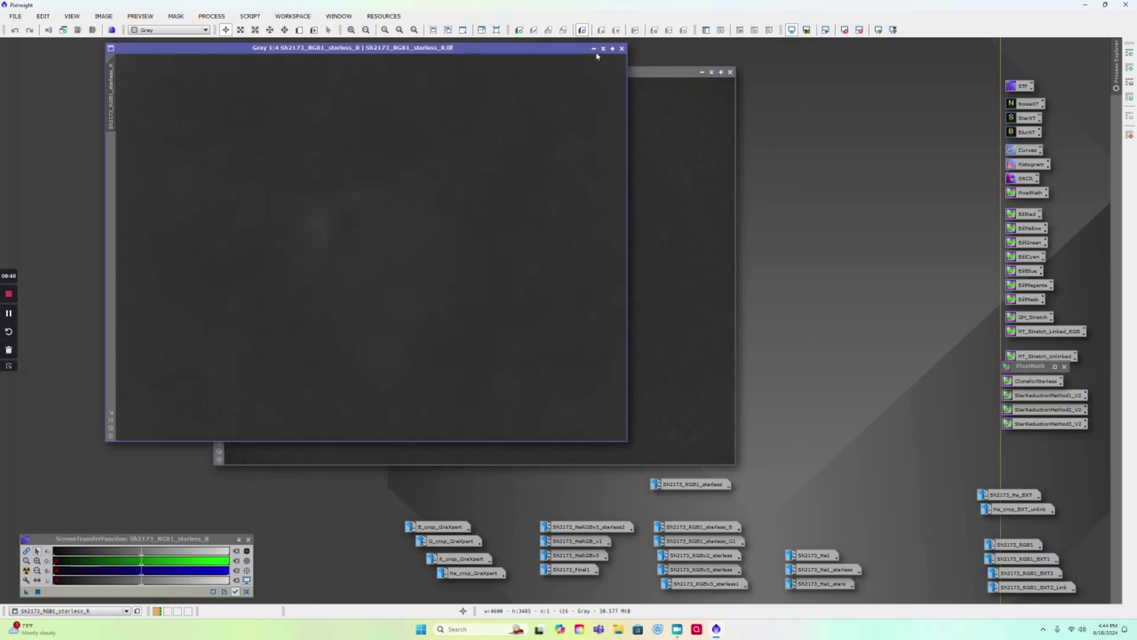
pyautogui.click(666, 80)
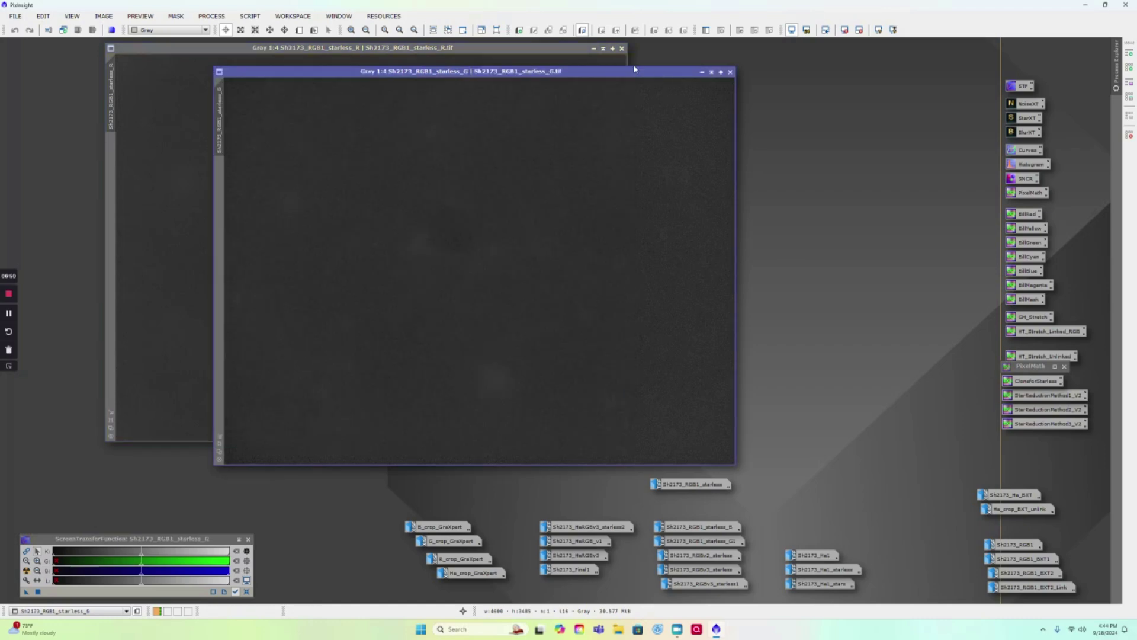
pyautogui.click(702, 72)
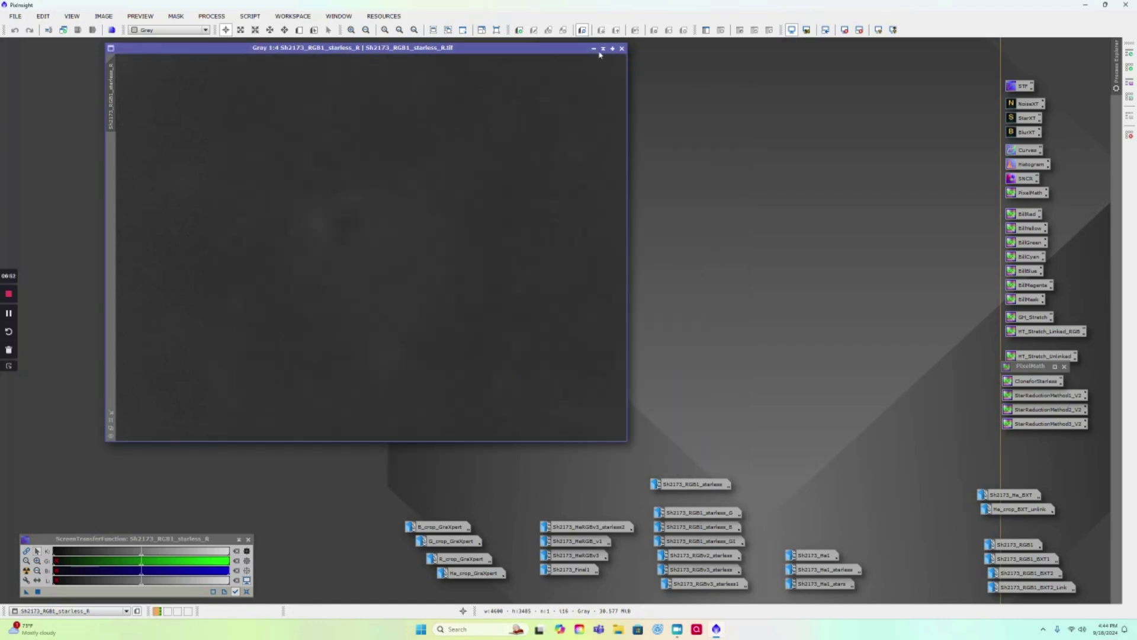
pyautogui.click(595, 49)
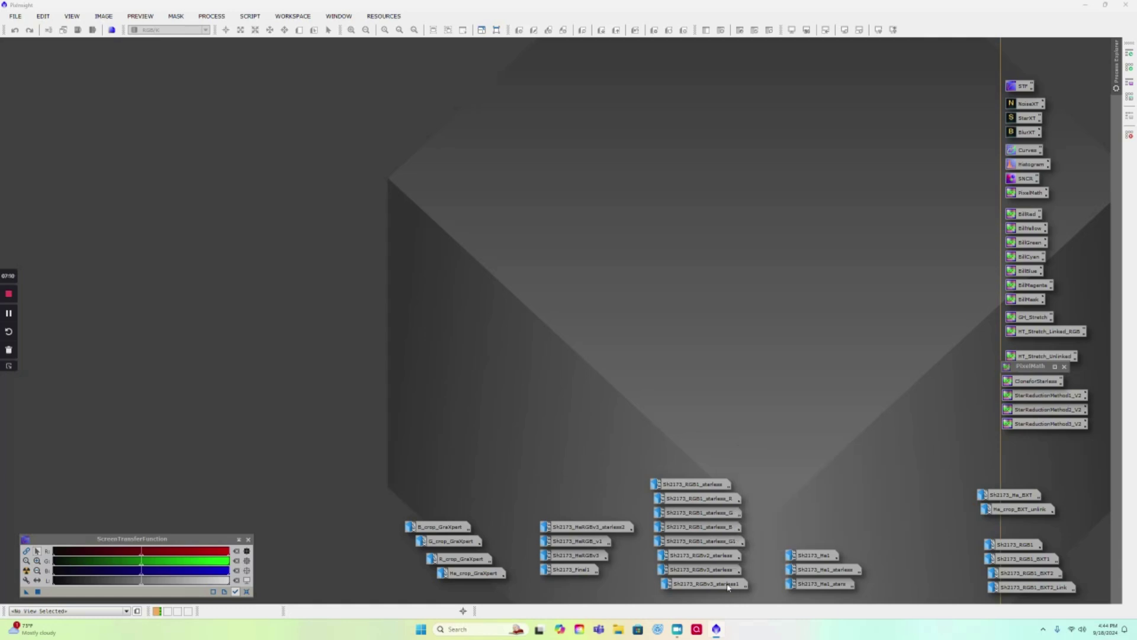
# Open Sh2173_RGBv3_starless1 and Sh2173_RGB1_starless and place them side by side
pyautogui.moveTo(726, 572)
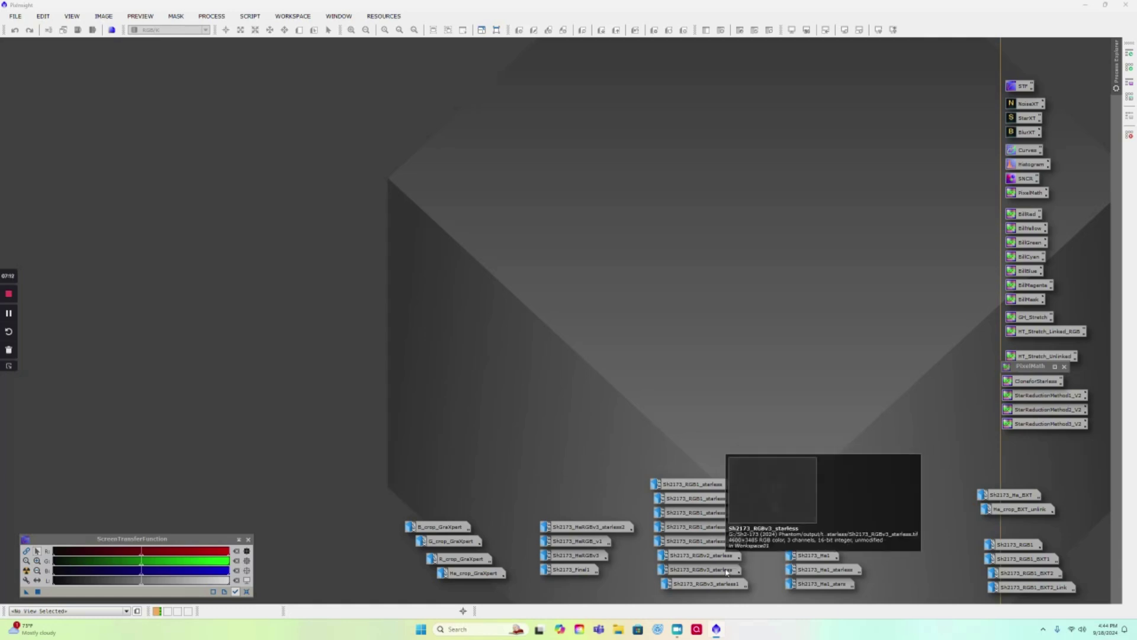
pyautogui.doubleClick(727, 585)
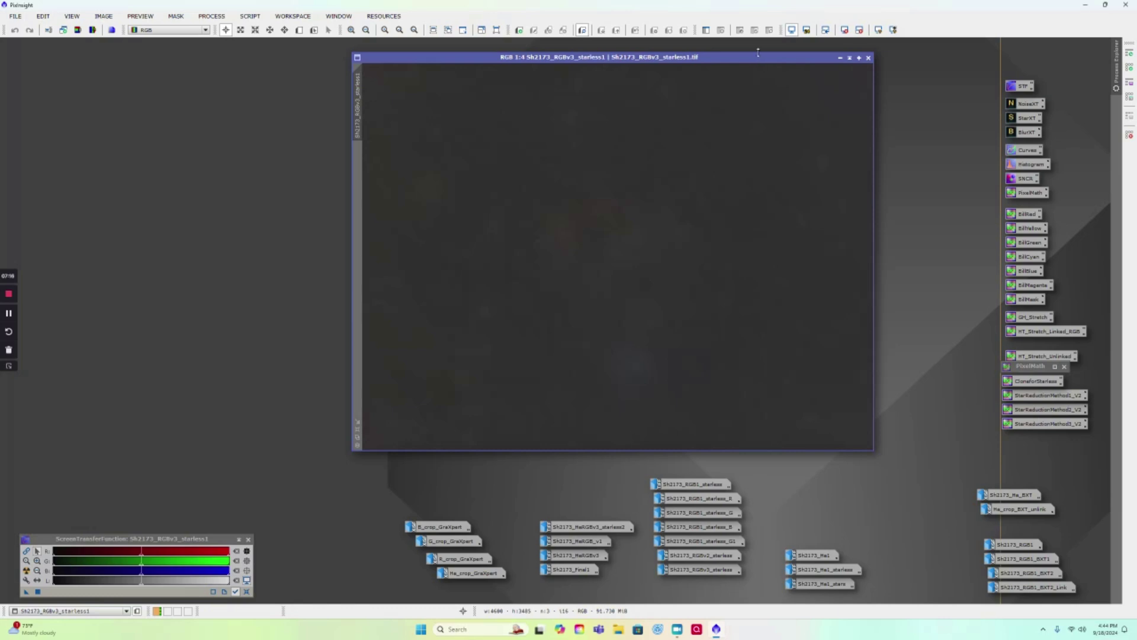
pyautogui.doubleClick(709, 486)
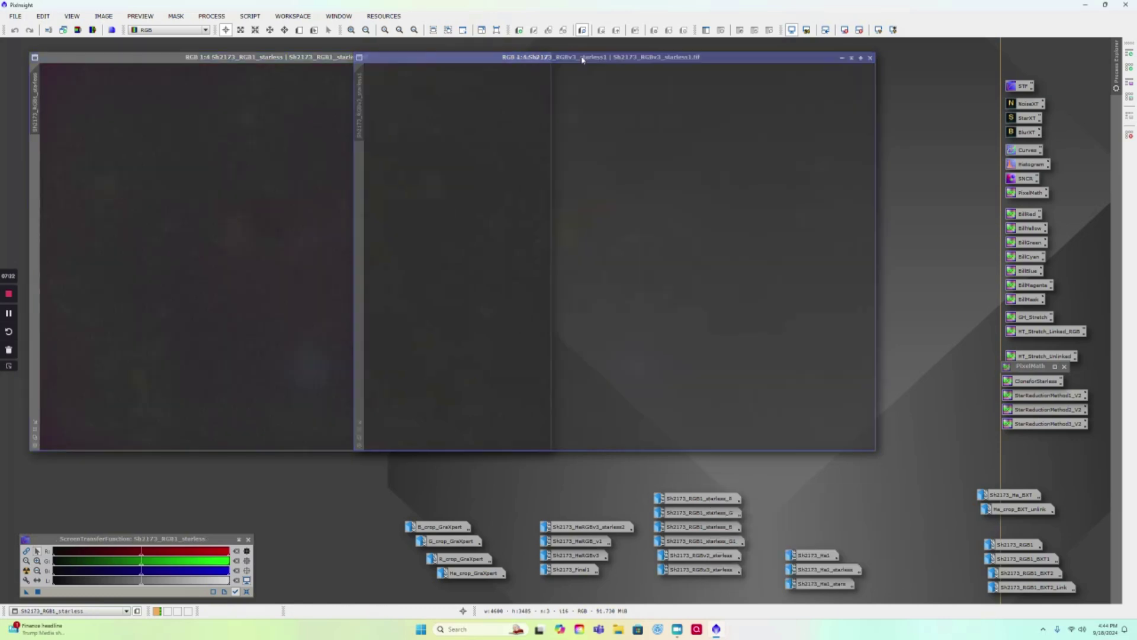
pyautogui.moveTo(583, 59); pyautogui.dragTo(660, 59)
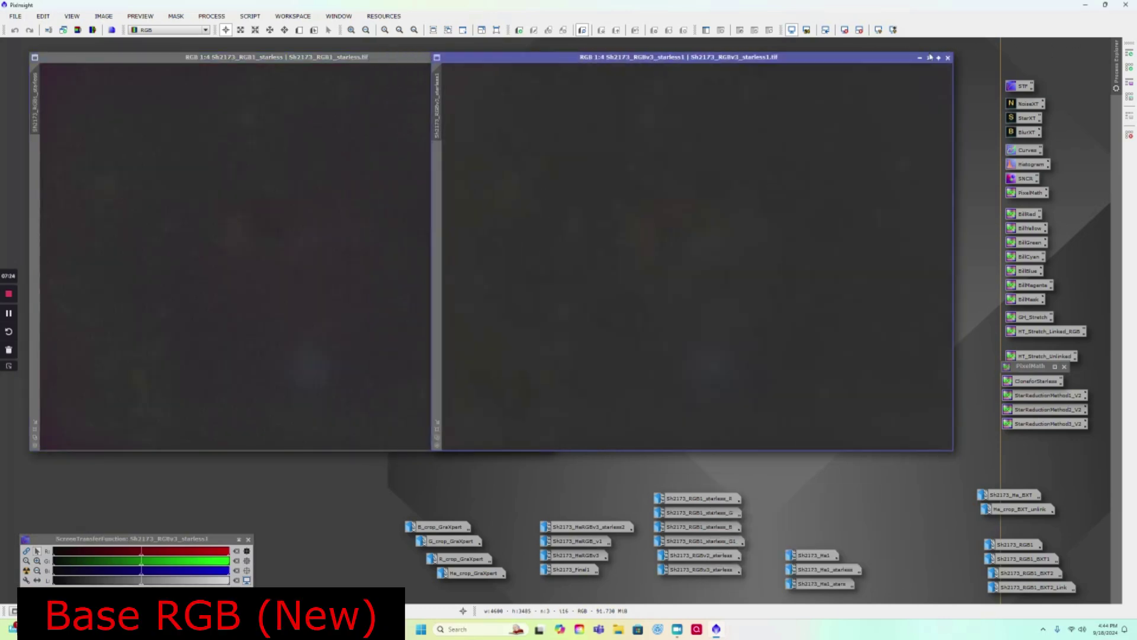
# Iconize Sh2173_RGB1_starless and arrange Sh2173_Ha1_starless alongside Sh2173_RGBv3_starless1
pyautogui.click(407, 57)
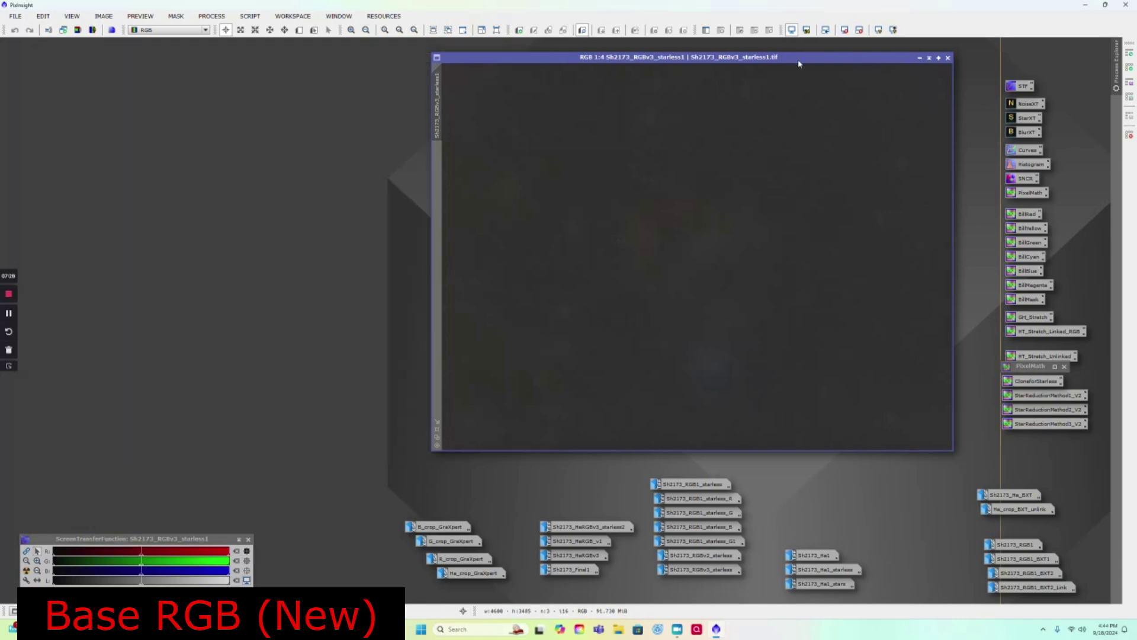
pyautogui.moveTo(798, 63); pyautogui.dragTo(419, 51)
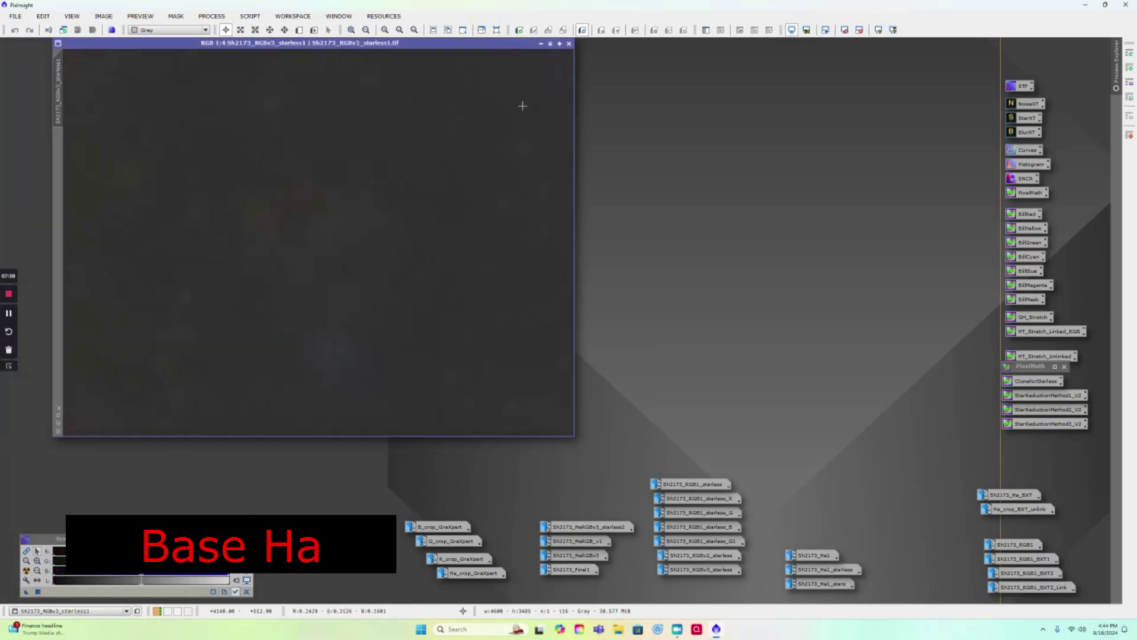
pyautogui.doubleClick(846, 572)
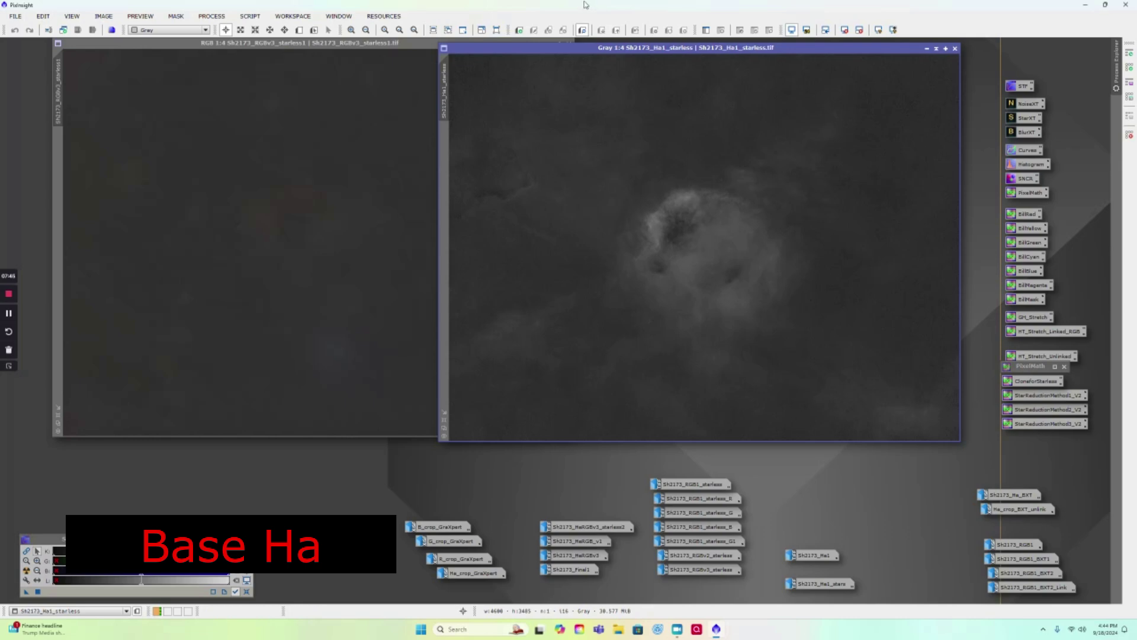
pyautogui.moveTo(557, 48); pyautogui.dragTo(189, 75)
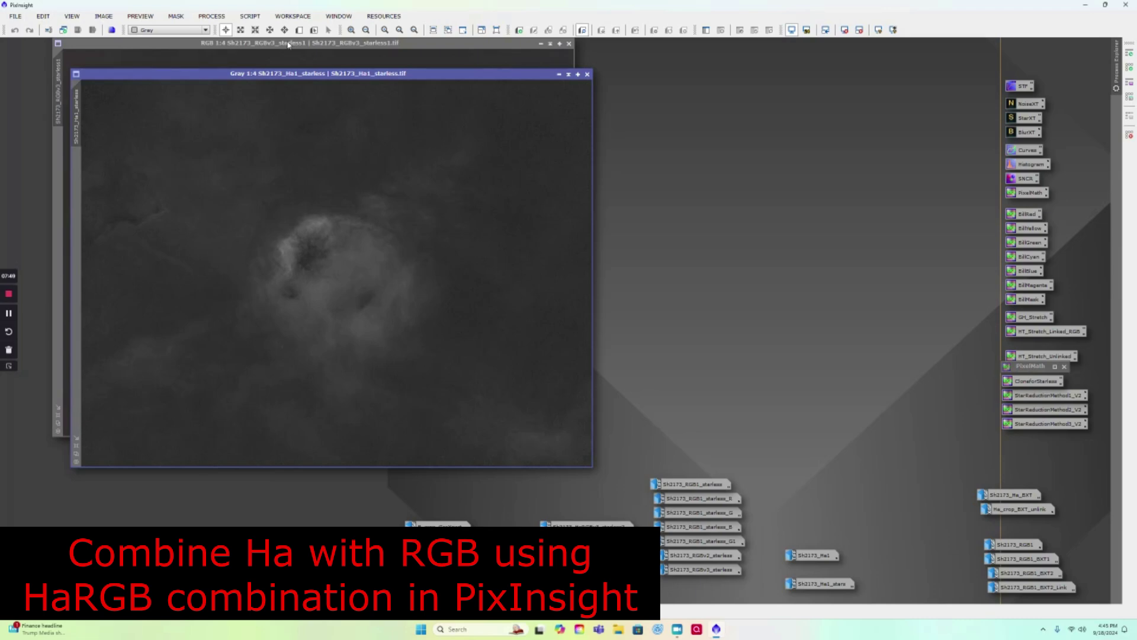
pyautogui.moveTo(292, 44); pyautogui.dragTo(280, 81)
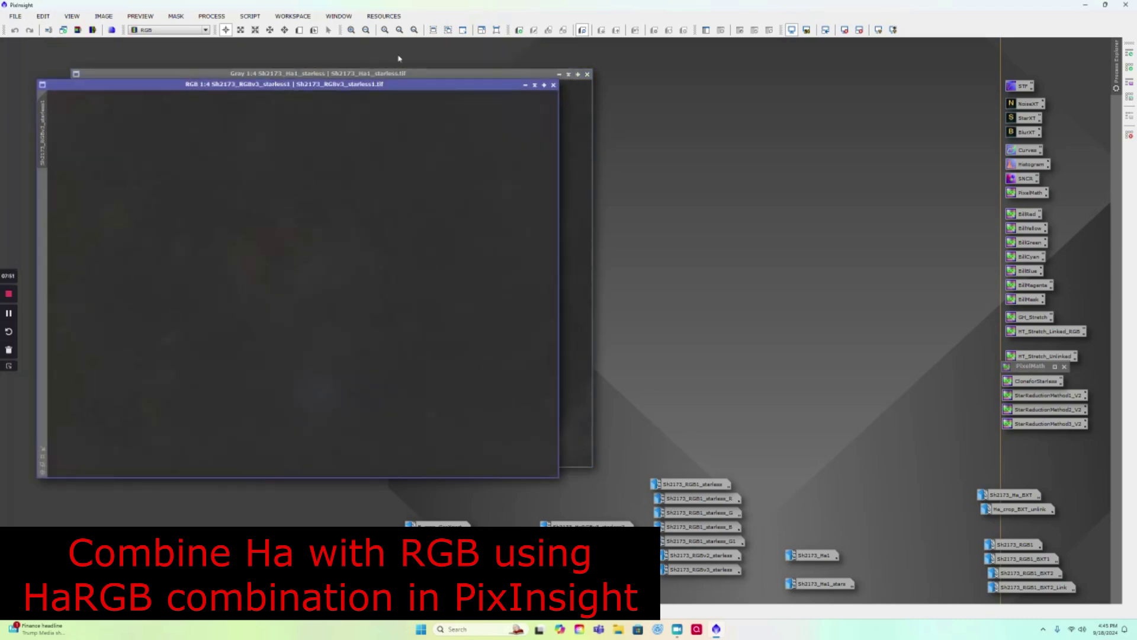
pyautogui.click(416, 73)
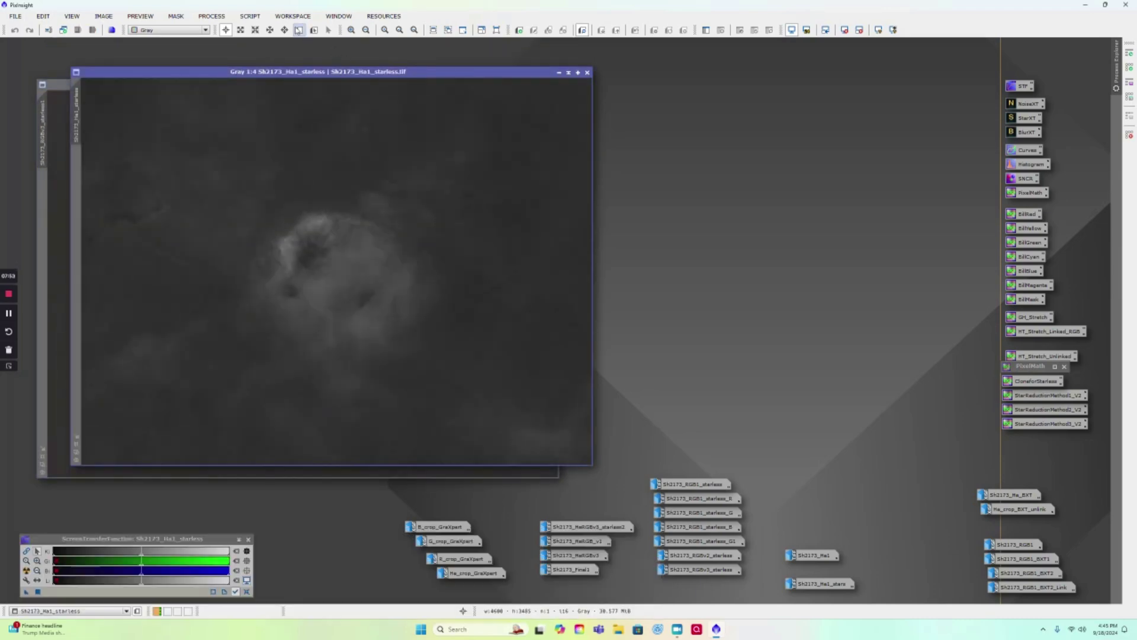
pyautogui.click(250, 16)
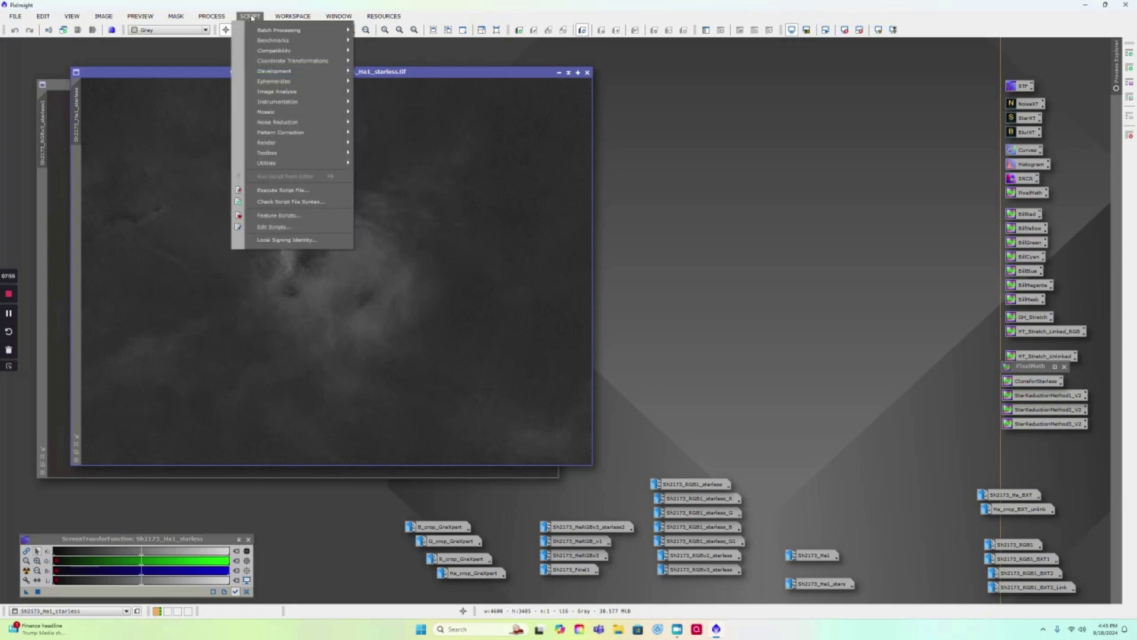
# Launch the Toolbox CombineHaToRGB script and check the images available as the RGB view
pyautogui.moveTo(295, 156)
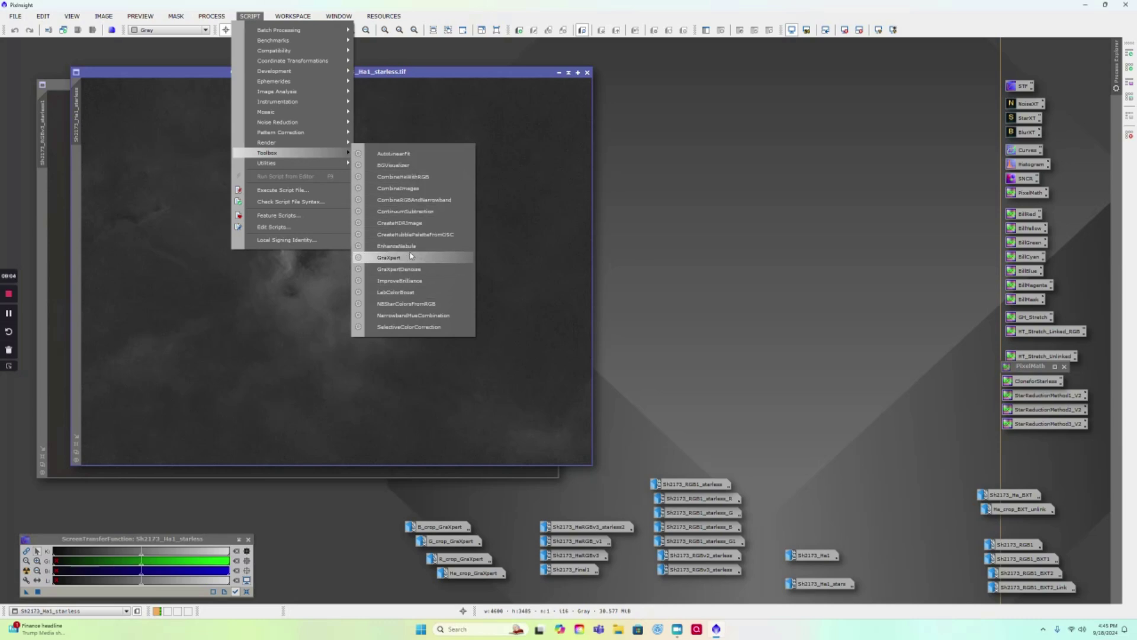
pyautogui.click(419, 177)
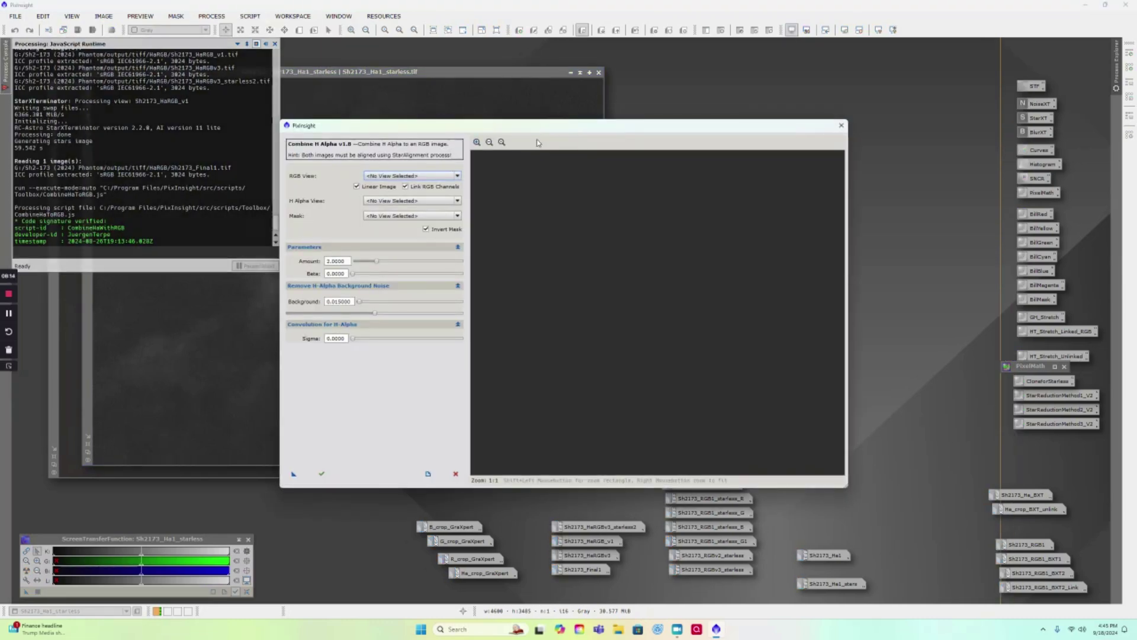
pyautogui.moveTo(562, 127); pyautogui.dragTo(615, 87)
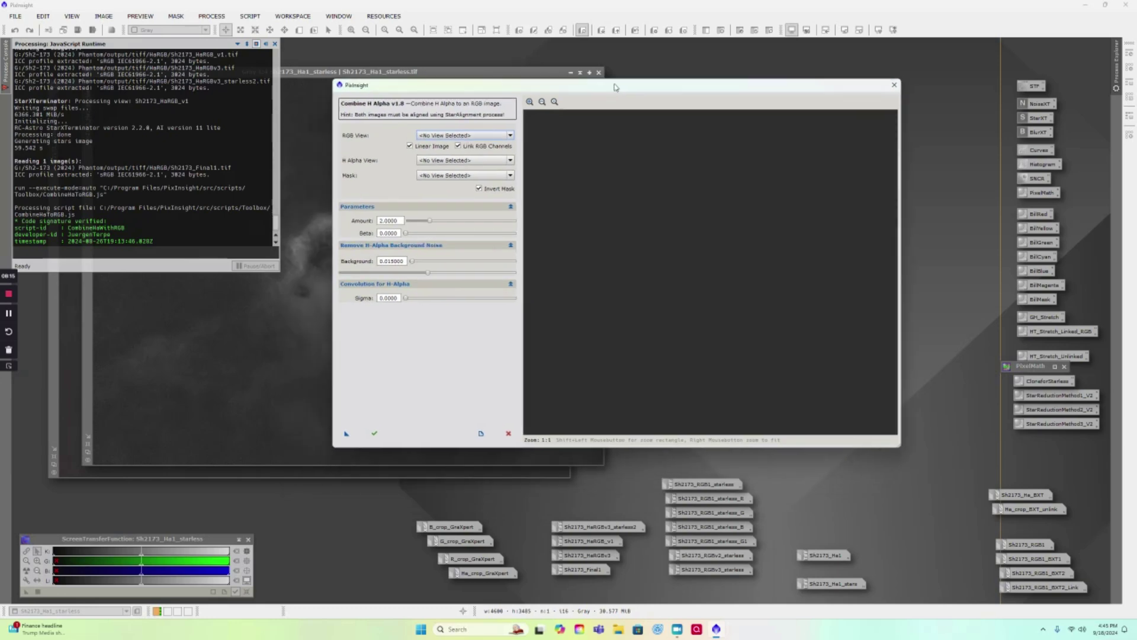
pyautogui.click(510, 137)
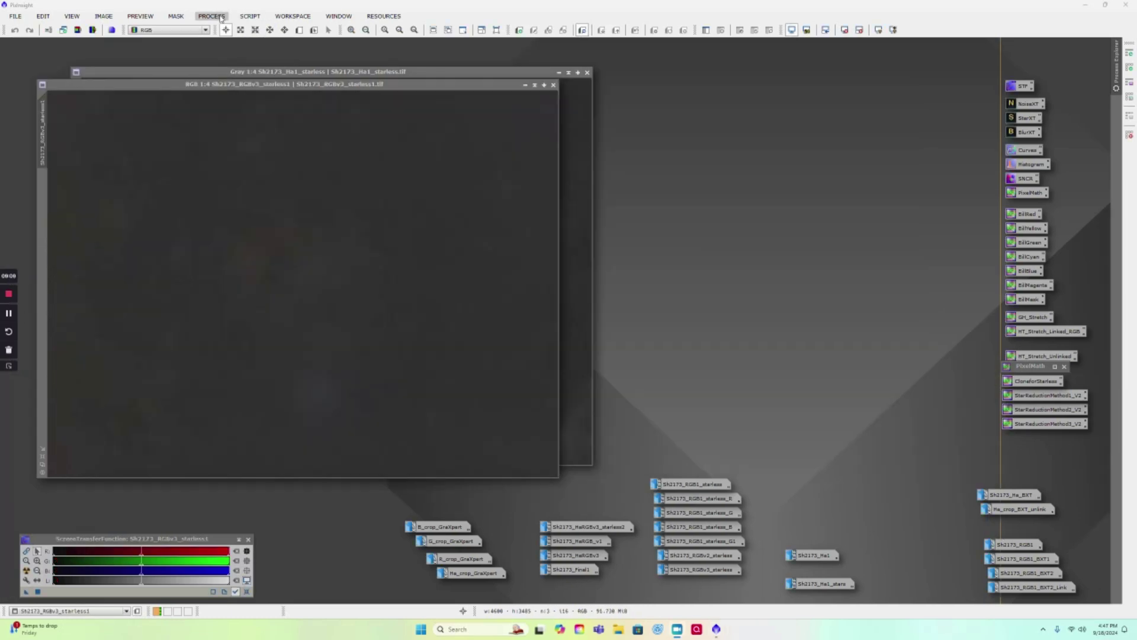
pyautogui.click(250, 16)
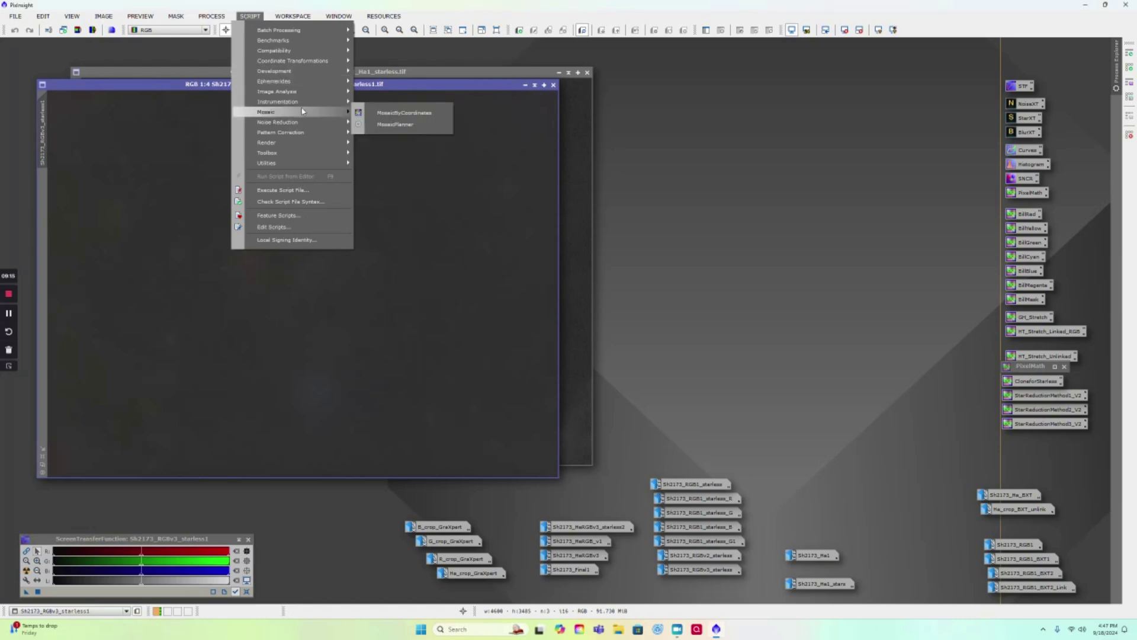
# Relaunch Combine H Alpha with RGB View Sh2173_RGBv3_starless1 and H Alpha View Sh2173_Ha1_starless
pyautogui.moveTo(298, 127)
pyautogui.click(403, 103)
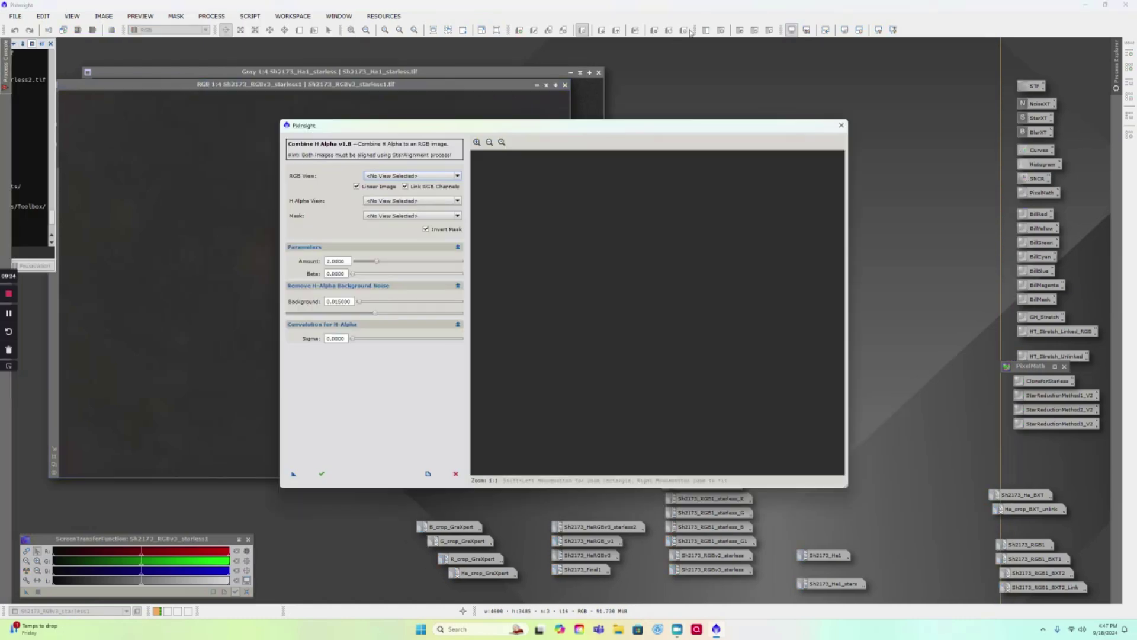
pyautogui.moveTo(649, 132); pyautogui.dragTo(688, 103)
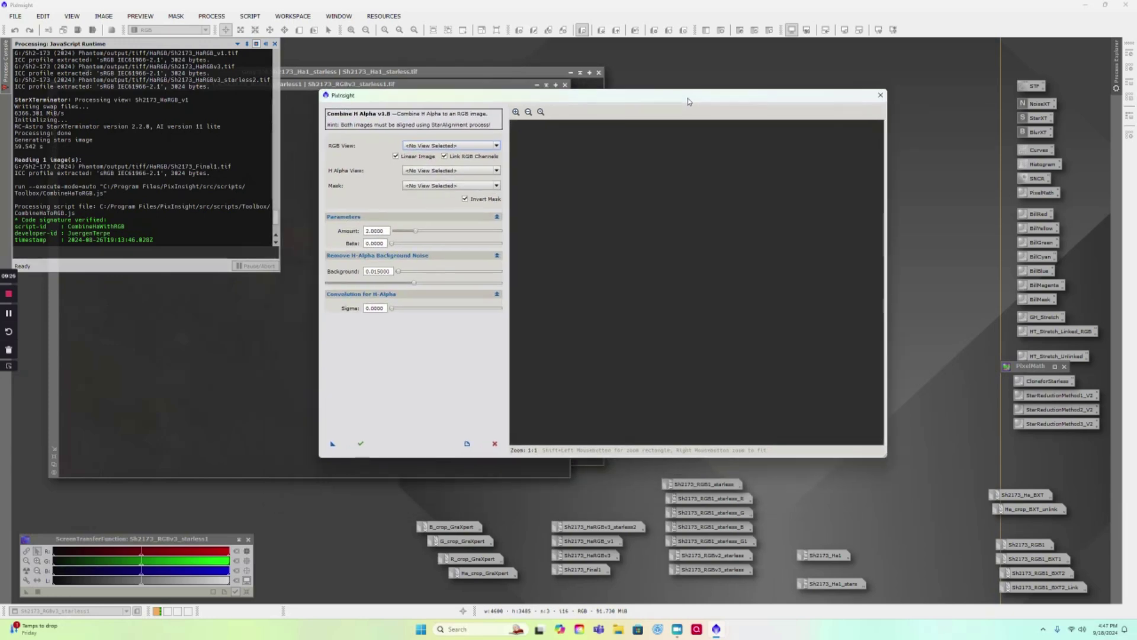
pyautogui.click(498, 148)
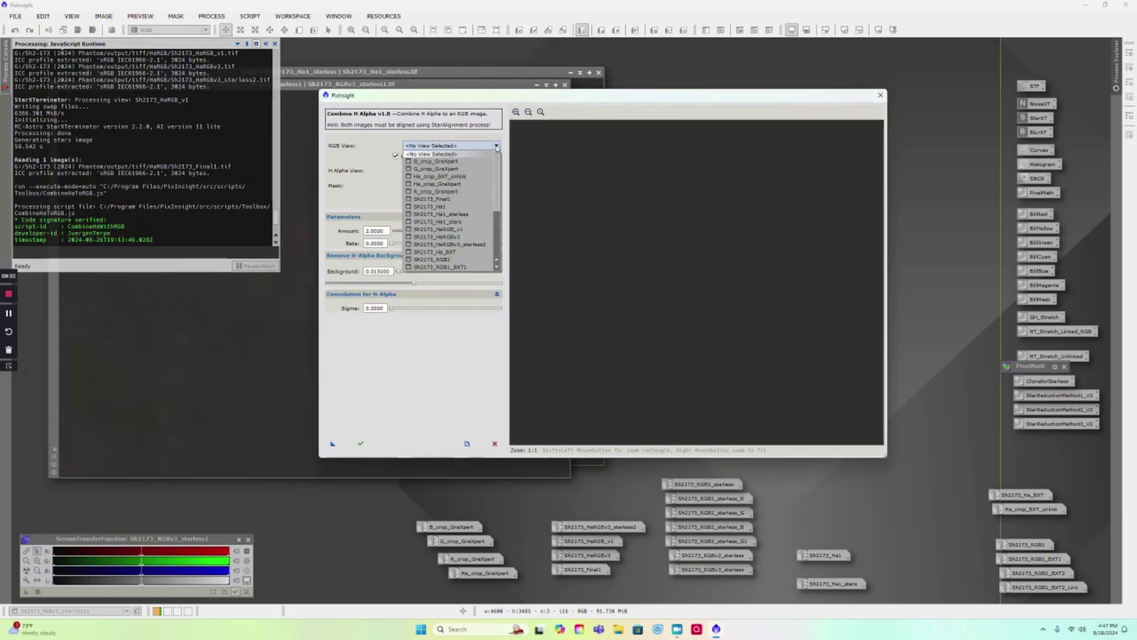
pyautogui.scroll(-4, 495, 231)
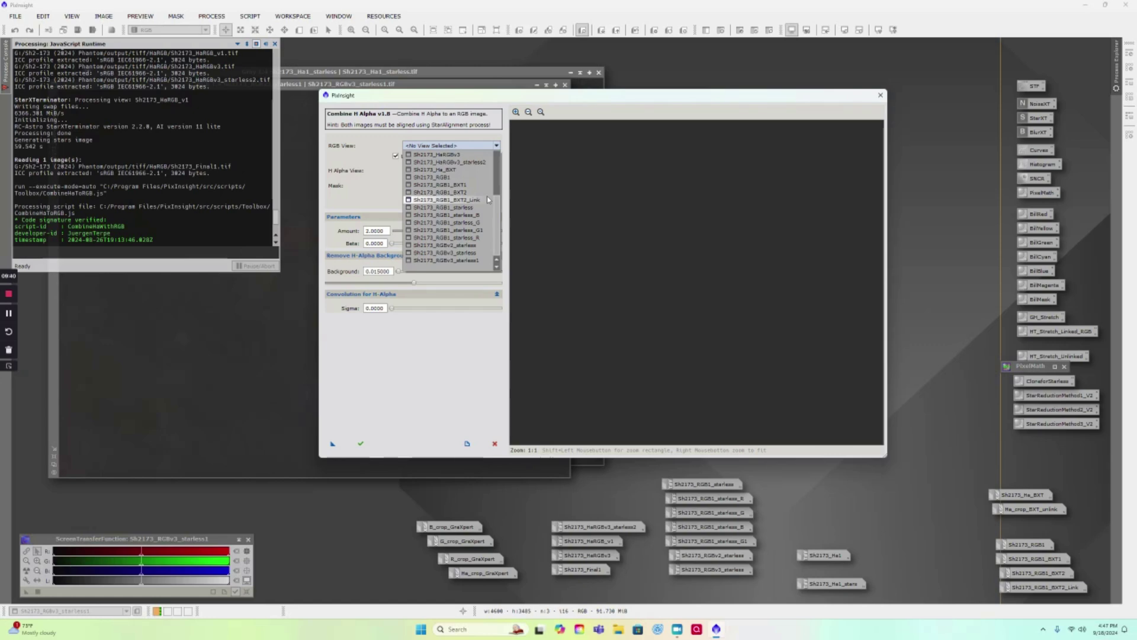
pyautogui.click(492, 260)
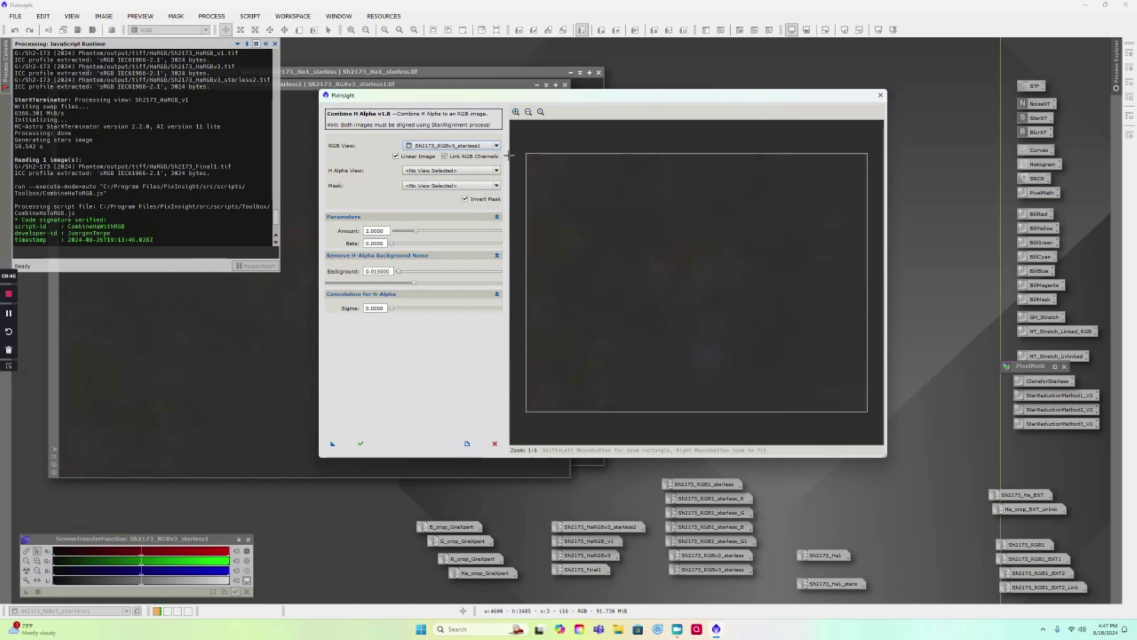
pyautogui.click(495, 172)
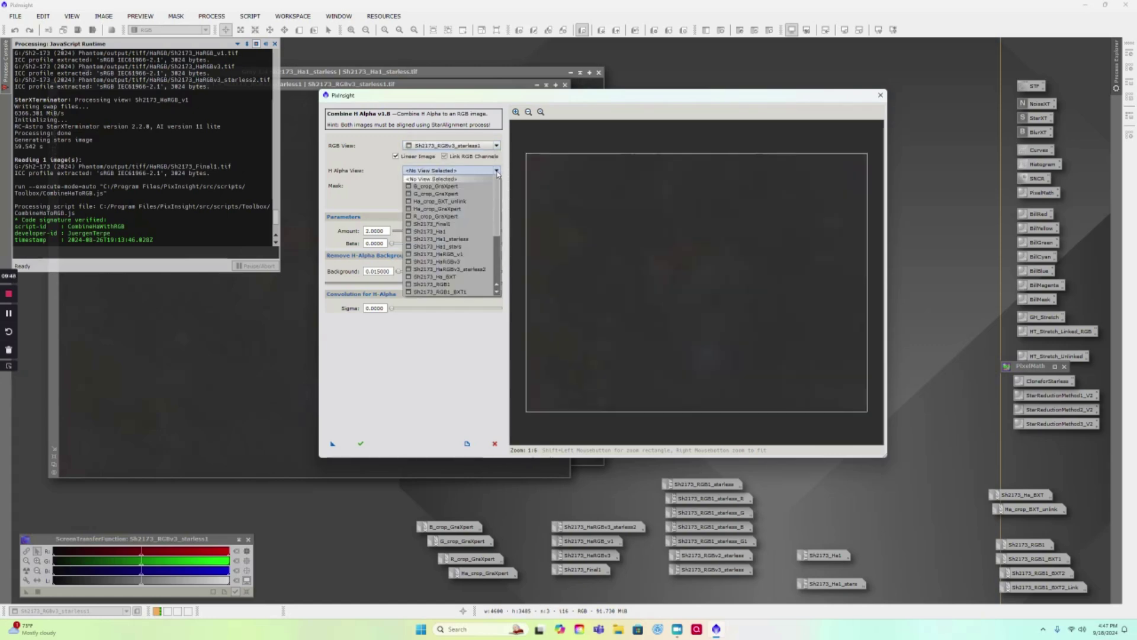
pyautogui.click(463, 240)
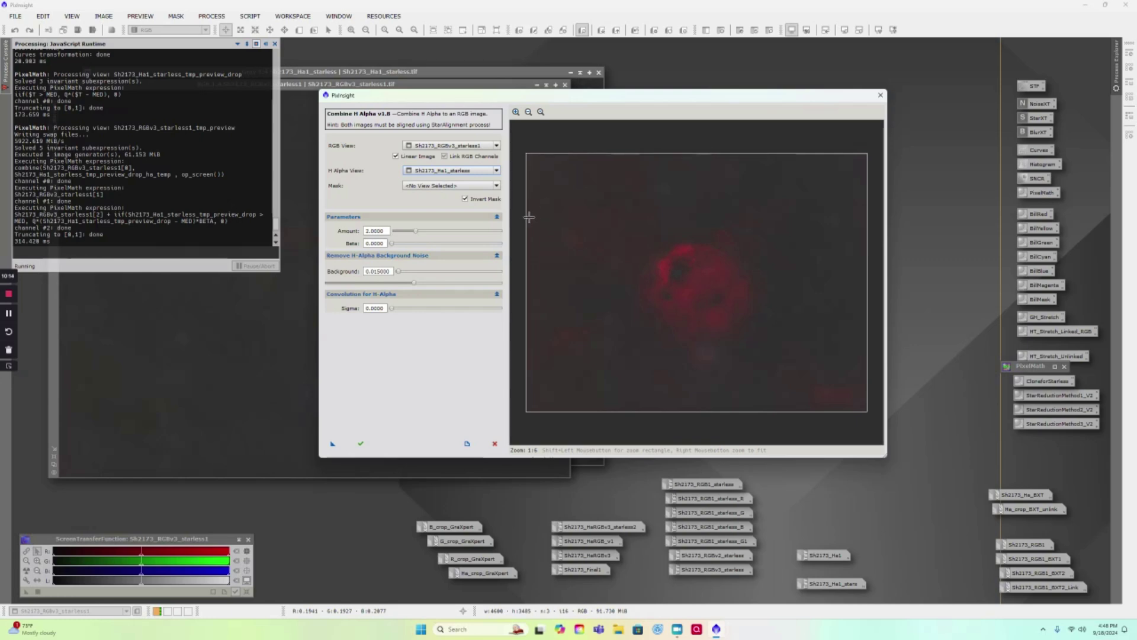
# Test Ha Amount values from about 1.06 to 4.73, settling near 3.544
pyautogui.click(417, 233)
pyautogui.moveTo(417, 232); pyautogui.dragTo(406, 231)
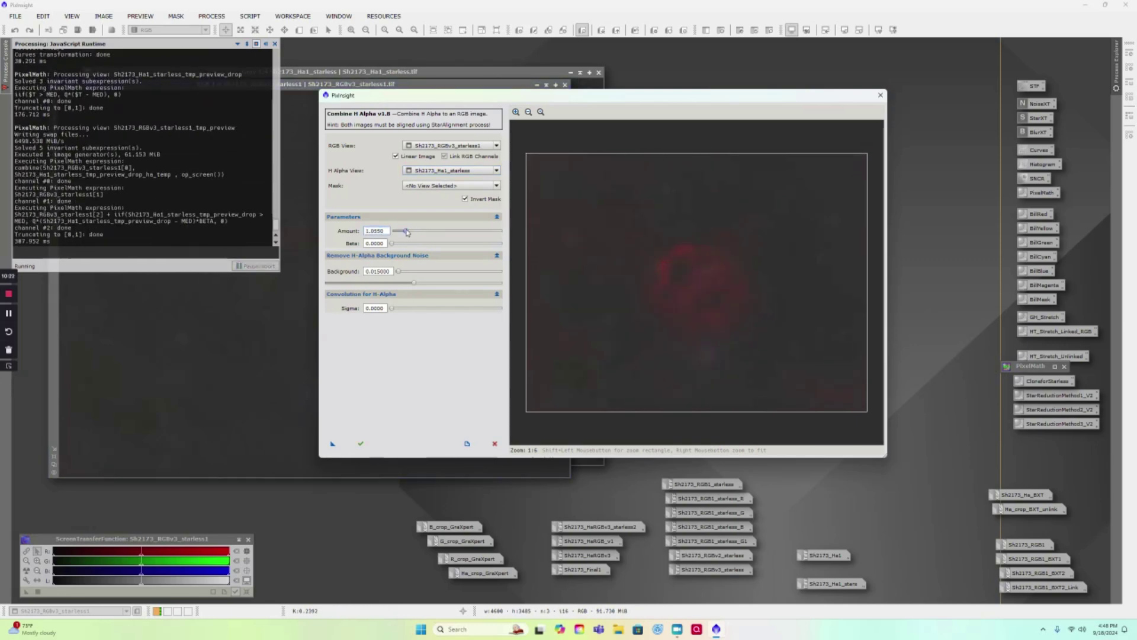
pyautogui.moveTo(407, 232); pyautogui.dragTo(451, 234)
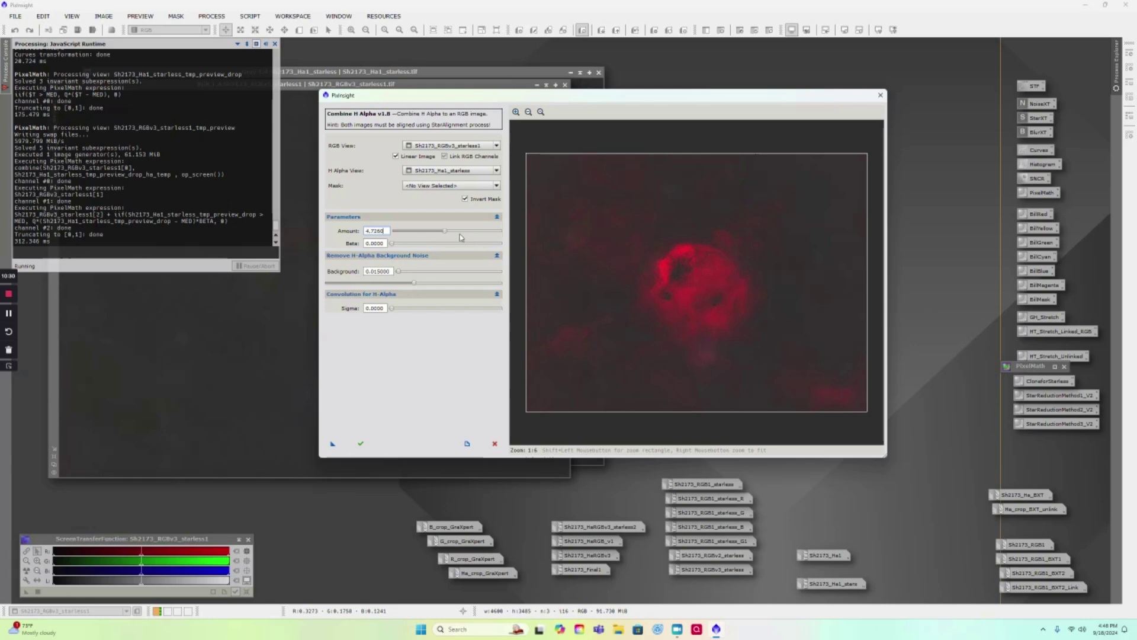
pyautogui.moveTo(446, 232); pyautogui.dragTo(434, 235)
# Try Background 0.46 then 0 and Sigma 0.884 then 0.28, then close the dialog
pyautogui.moveTo(398, 273); pyautogui.dragTo(420, 270)
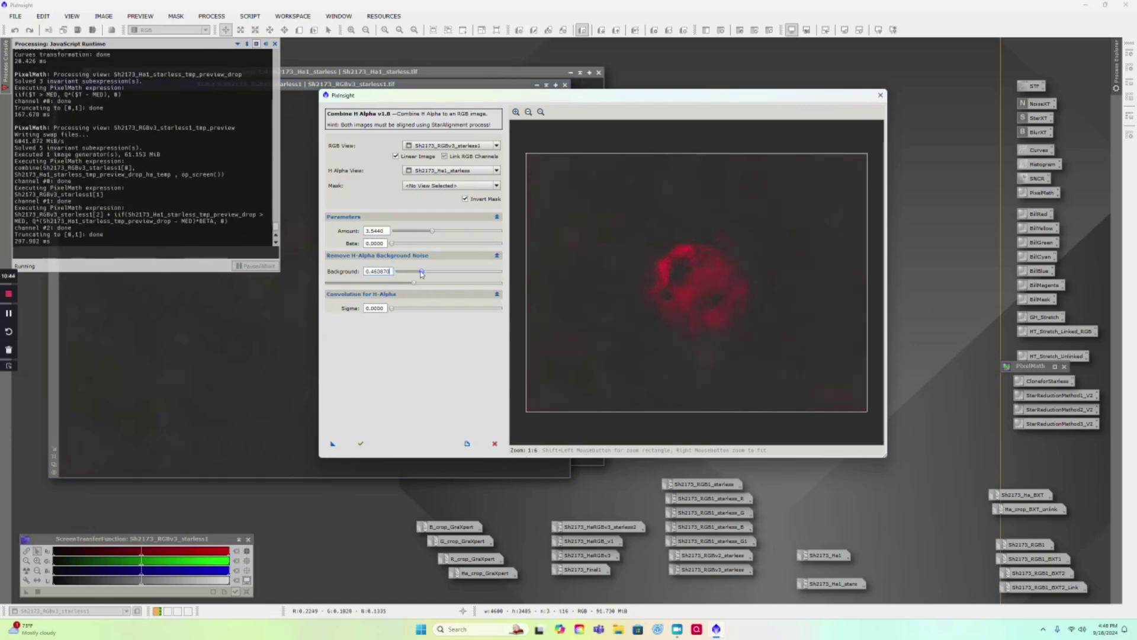
pyautogui.moveTo(421, 273); pyautogui.dragTo(393, 272)
pyautogui.moveTo(392, 308); pyautogui.dragTo(415, 307)
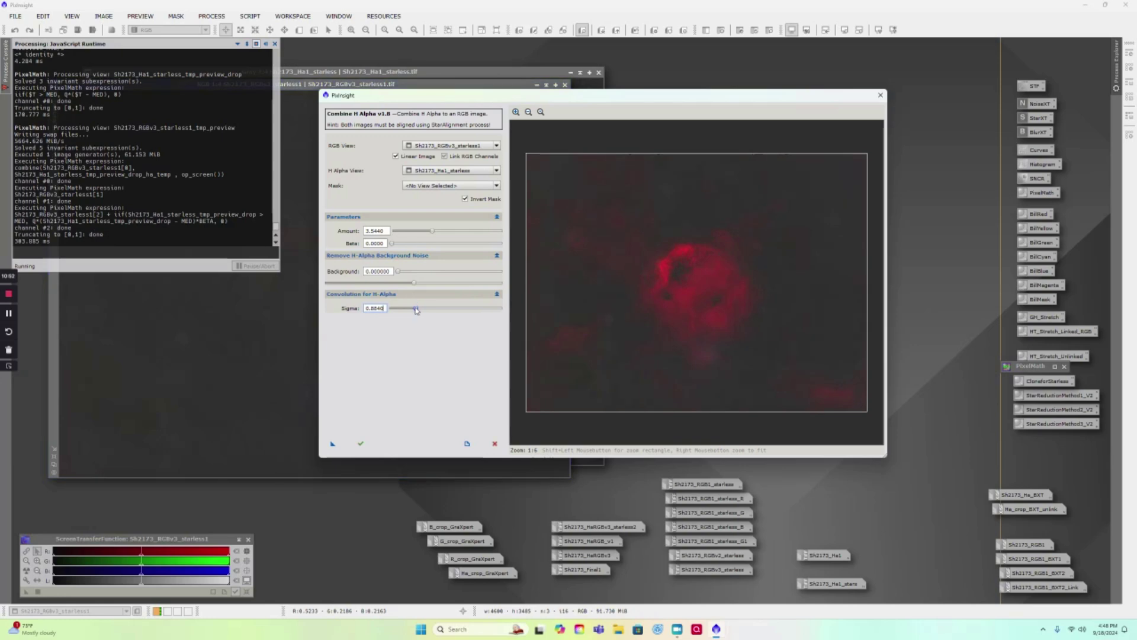
pyautogui.moveTo(416, 308); pyautogui.dragTo(400, 308)
pyautogui.click(880, 95)
# Close the Process Console and the starless RGB and Ha image windows
pyautogui.click(274, 44)
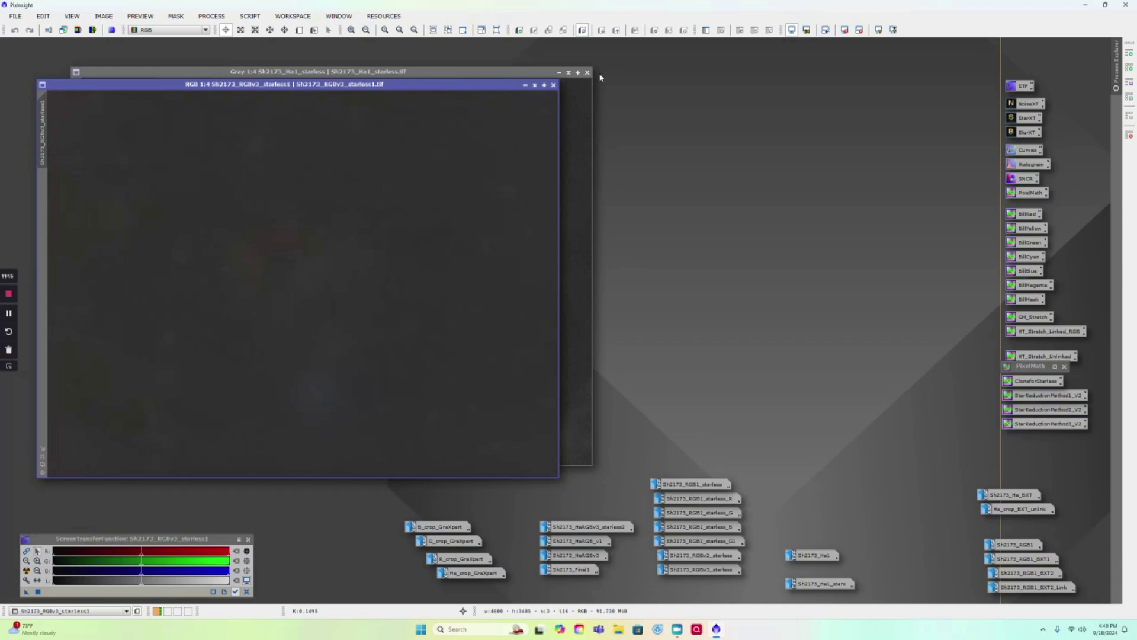
pyautogui.click(554, 85)
pyautogui.click(587, 72)
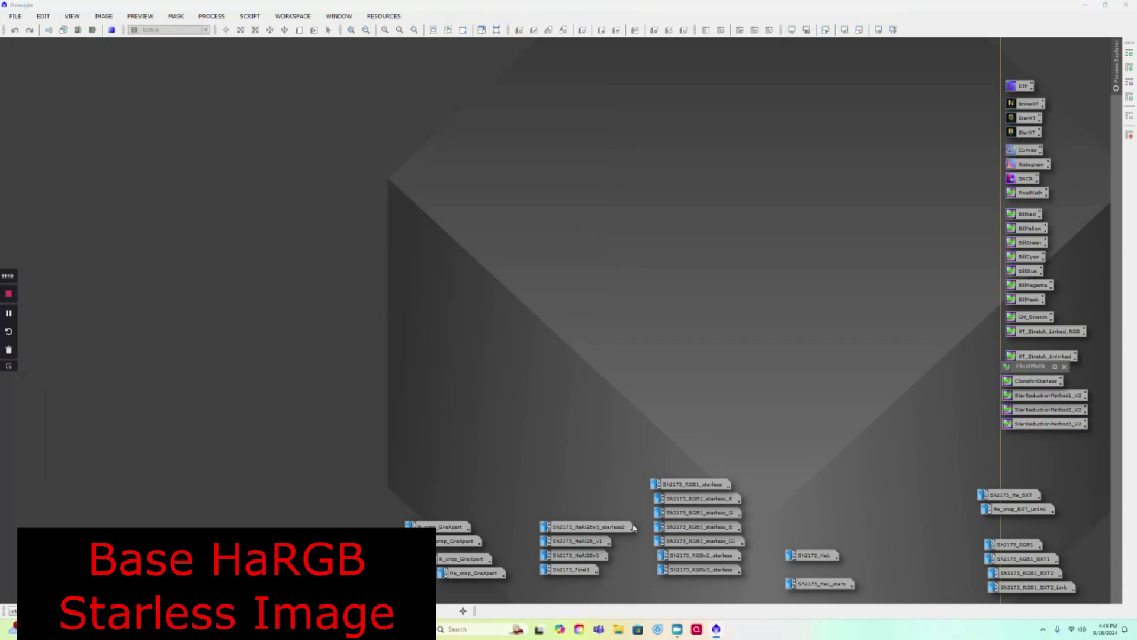
# Open Sh2173_HaRGBv3_starless2, Sh2173_HaRGB_v1 and Sh2173_HaRGBv3 for comparison
pyautogui.doubleClick(589, 527)
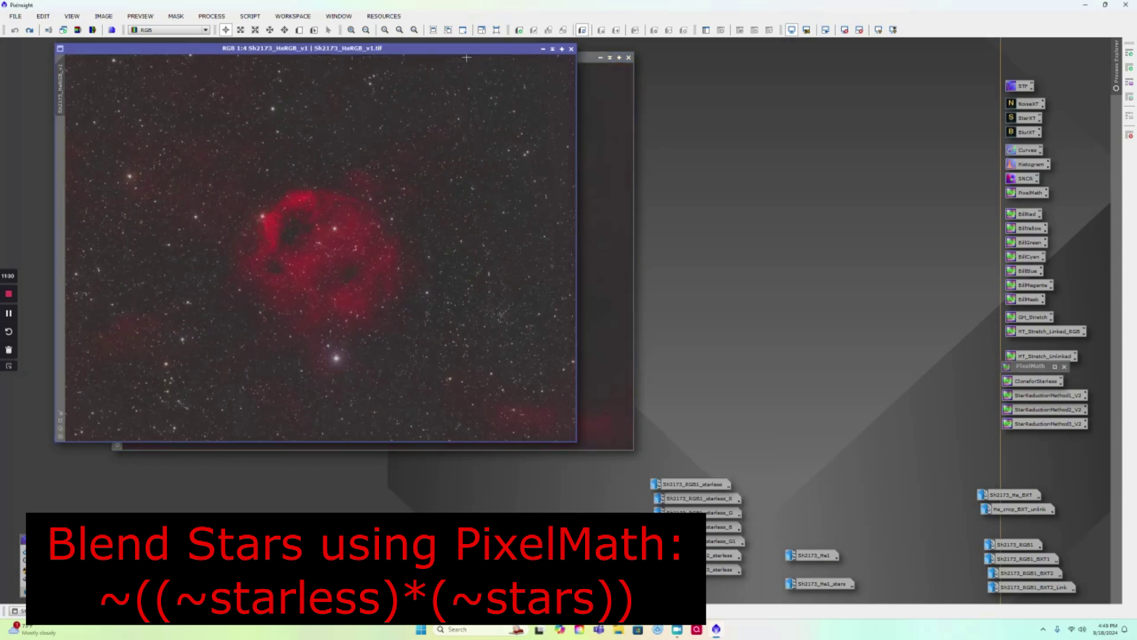
pyautogui.moveTo(484, 52); pyautogui.dragTo(542, 69)
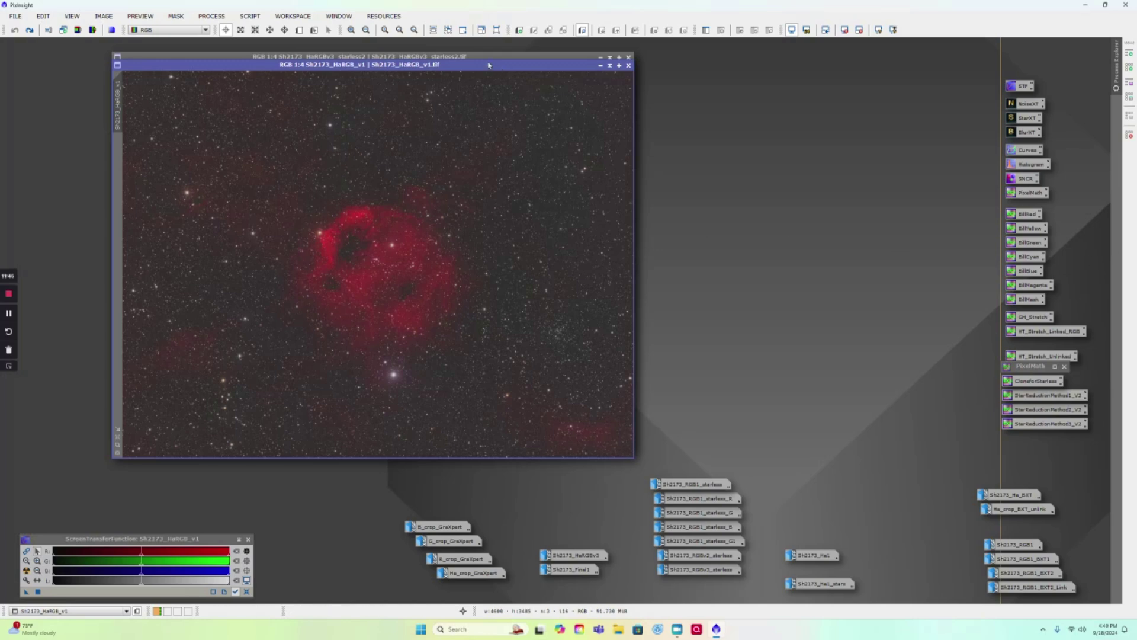
pyautogui.moveTo(490, 70); pyautogui.dragTo(495, 73)
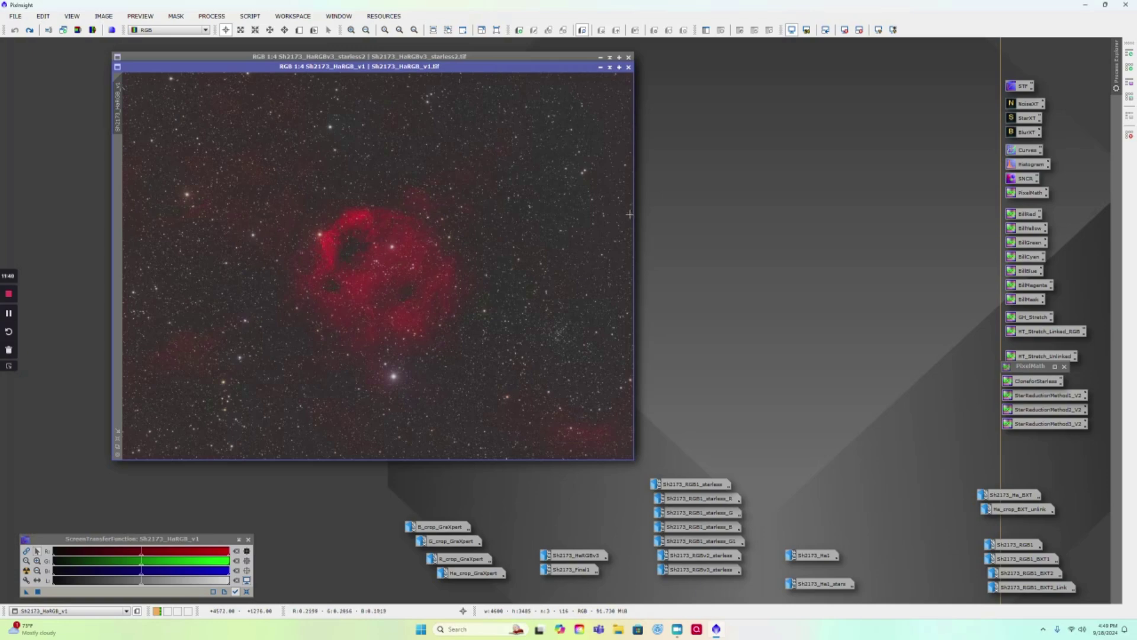
pyautogui.doubleClick(584, 557)
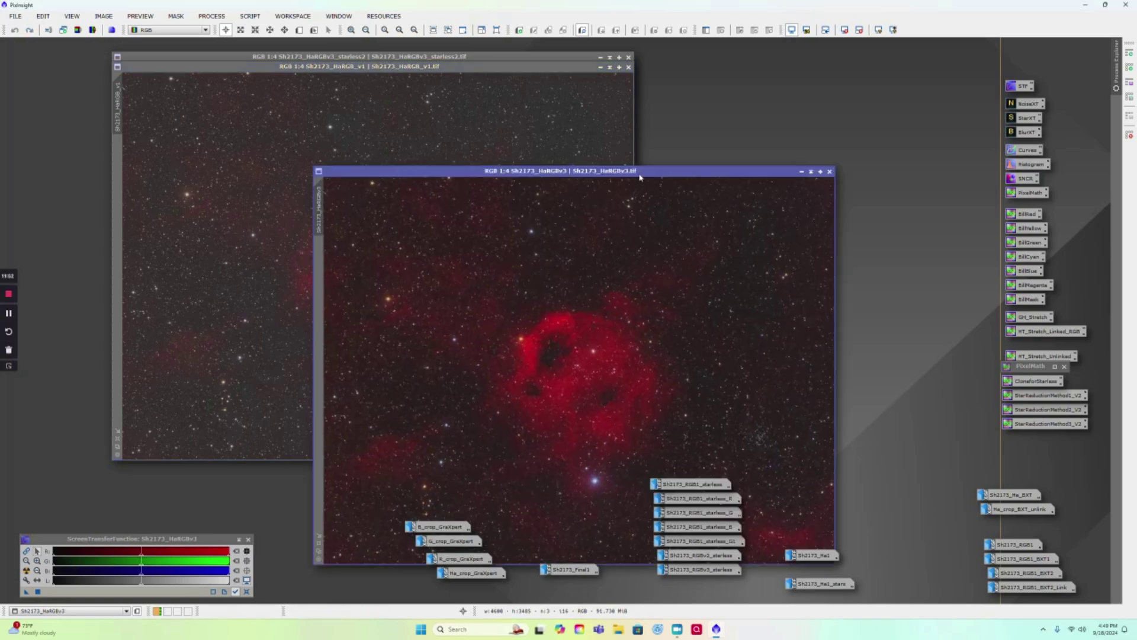
# Move the Sh2173_HaRGBv3 window aside and open the Sh2173_Final1 image
pyautogui.moveTo(639, 175); pyautogui.dragTo(484, 62)
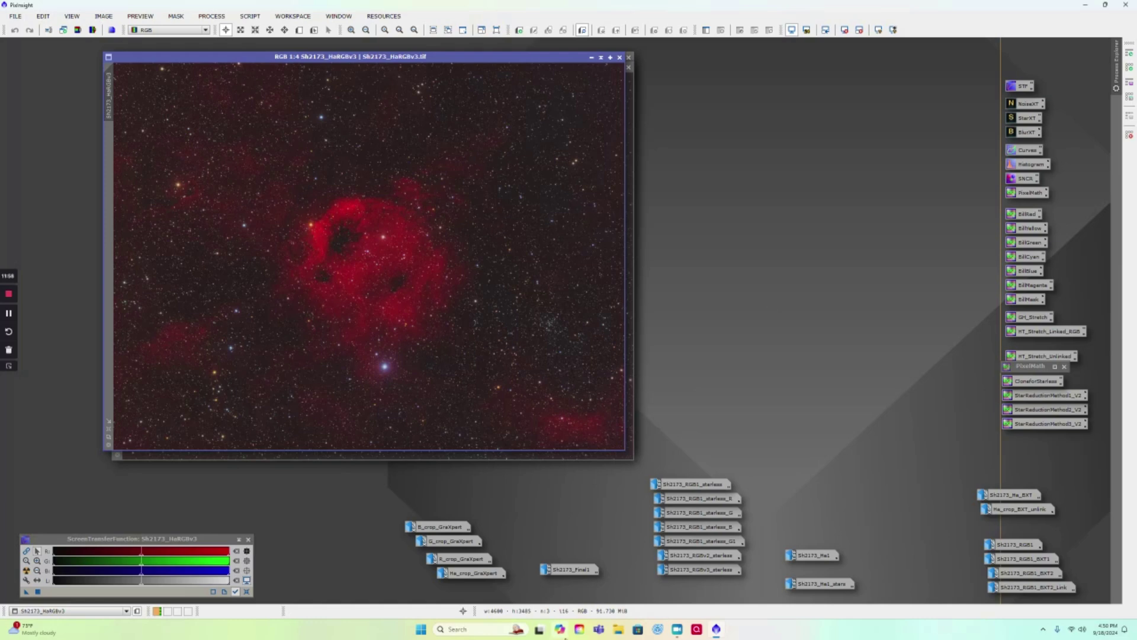
pyautogui.doubleClick(582, 570)
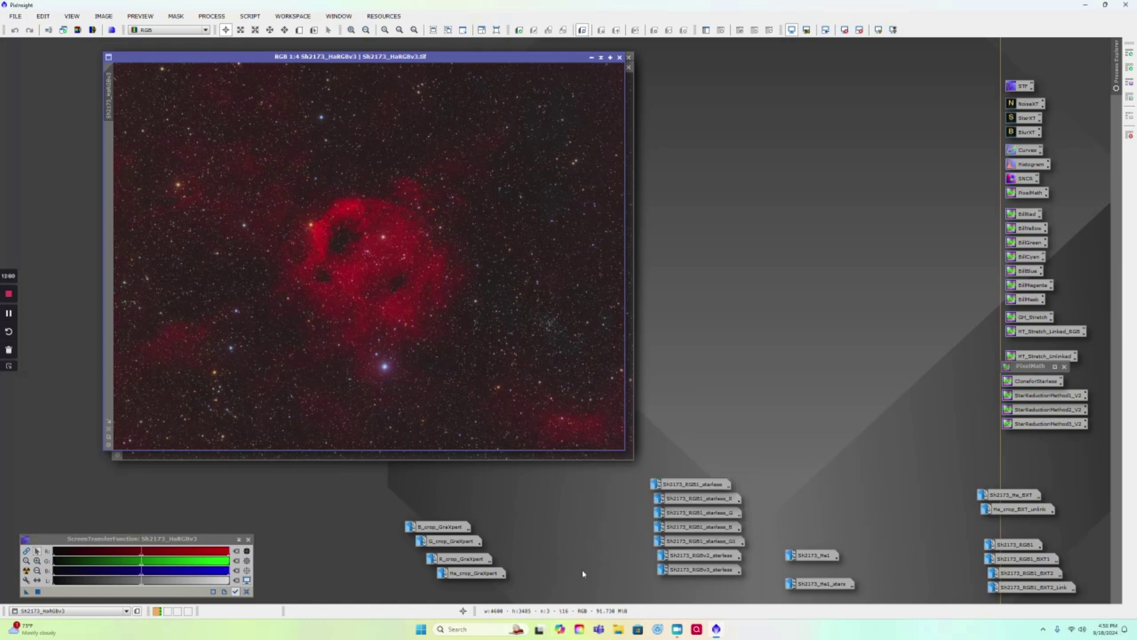